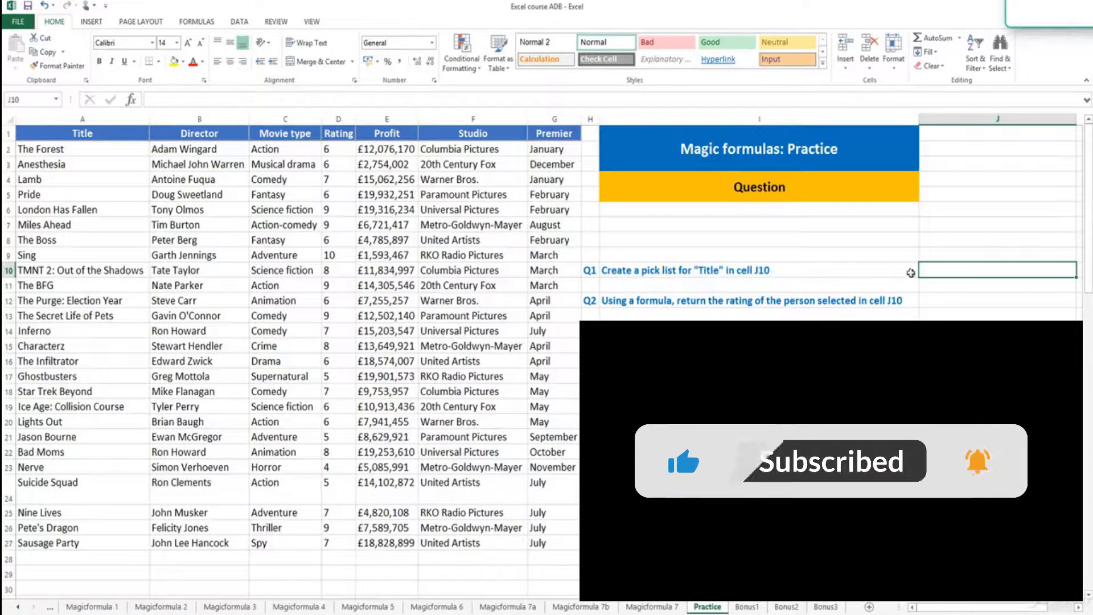
Step: Set the data validation of cell J10 to allow only values from a list
key(Down)
key(Down)
key(Down)
key(Down)
click(767, 273)
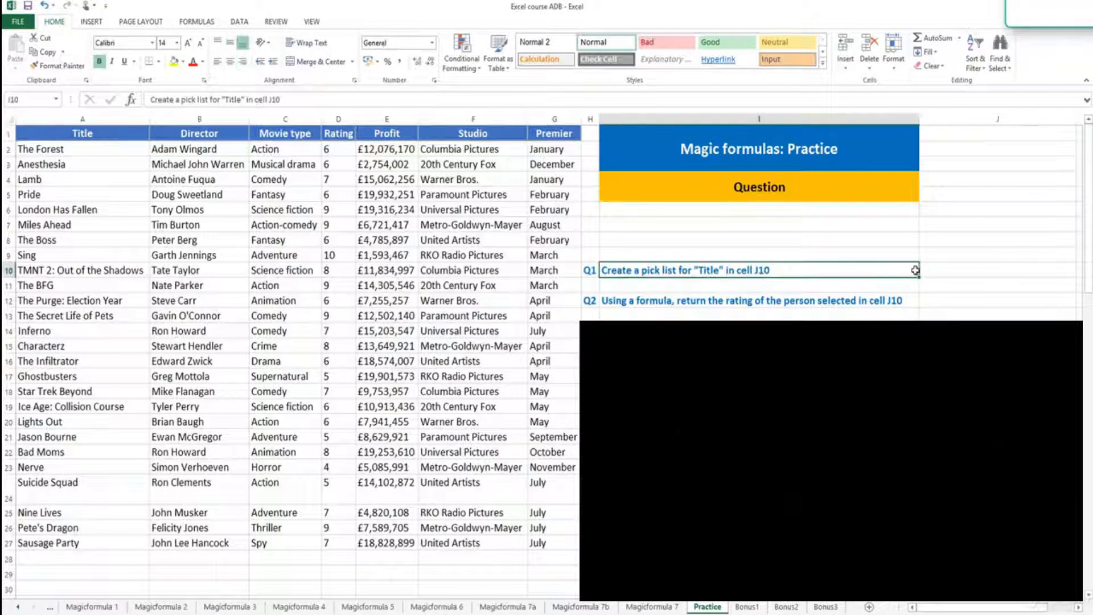
key(Right)
click(235, 23)
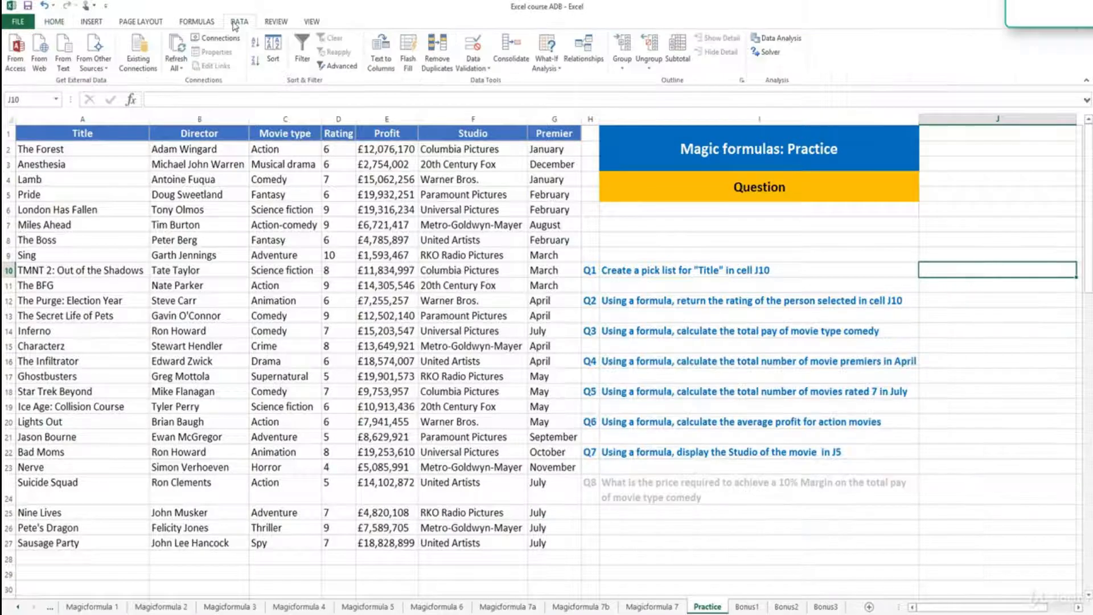
click(476, 67)
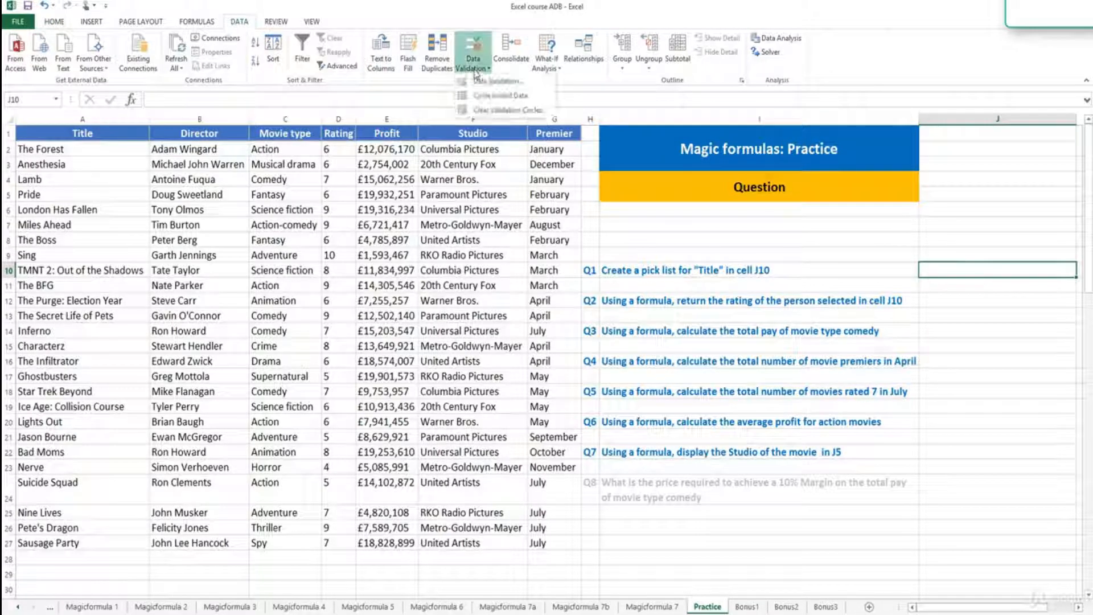
click(487, 89)
drag(267, 282, 996, 324)
click(951, 386)
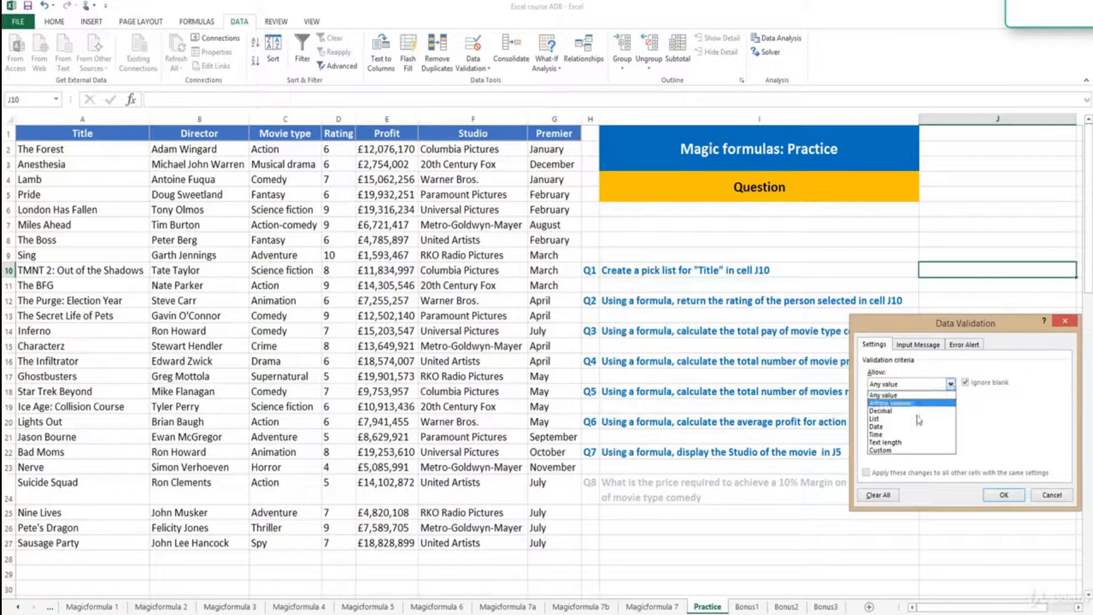
click(915, 421)
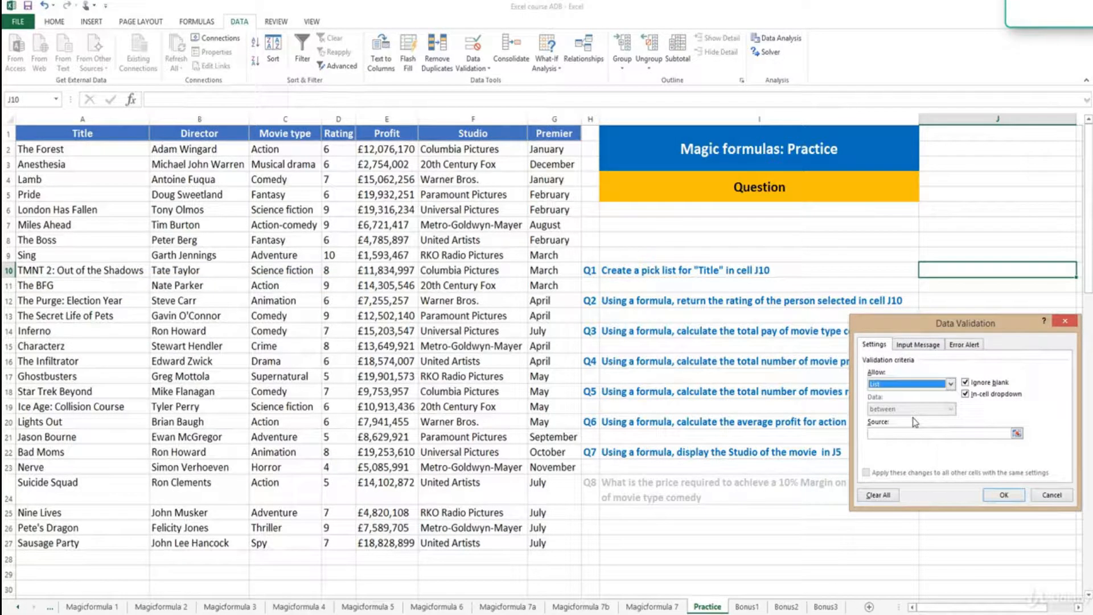
Step: Use the movie titles in A2:A27 as the list source and apply the validation to cell J10
click(1016, 435)
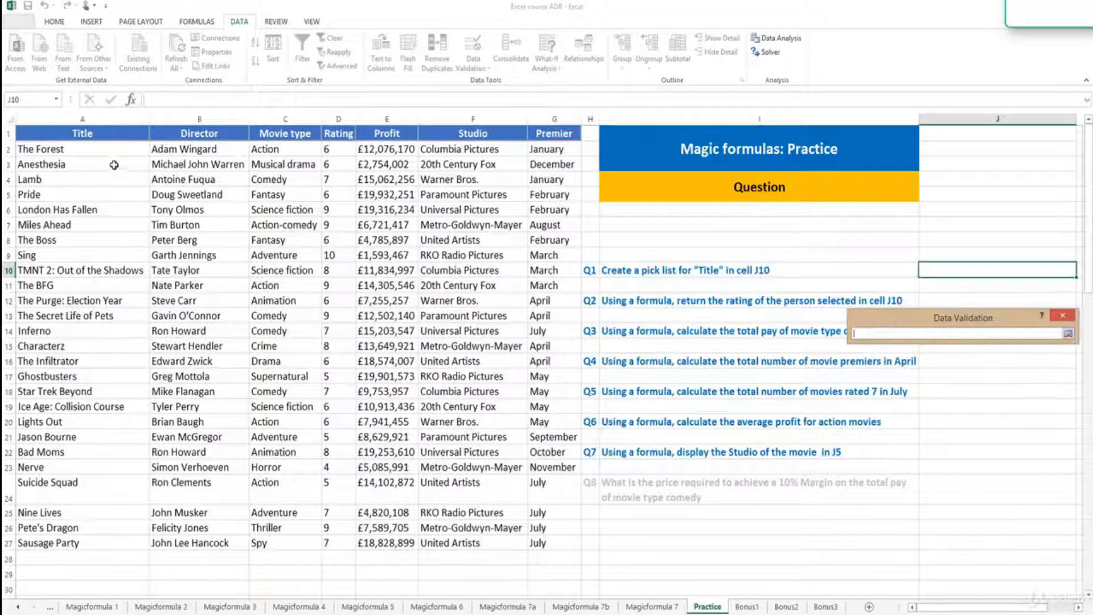
click(105, 120)
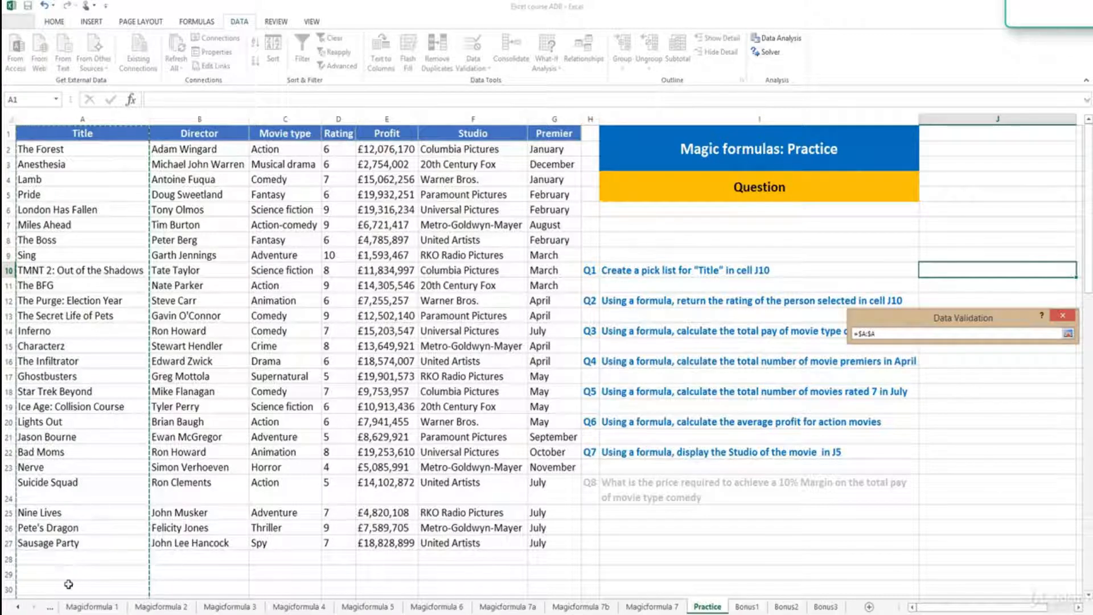
click(73, 150)
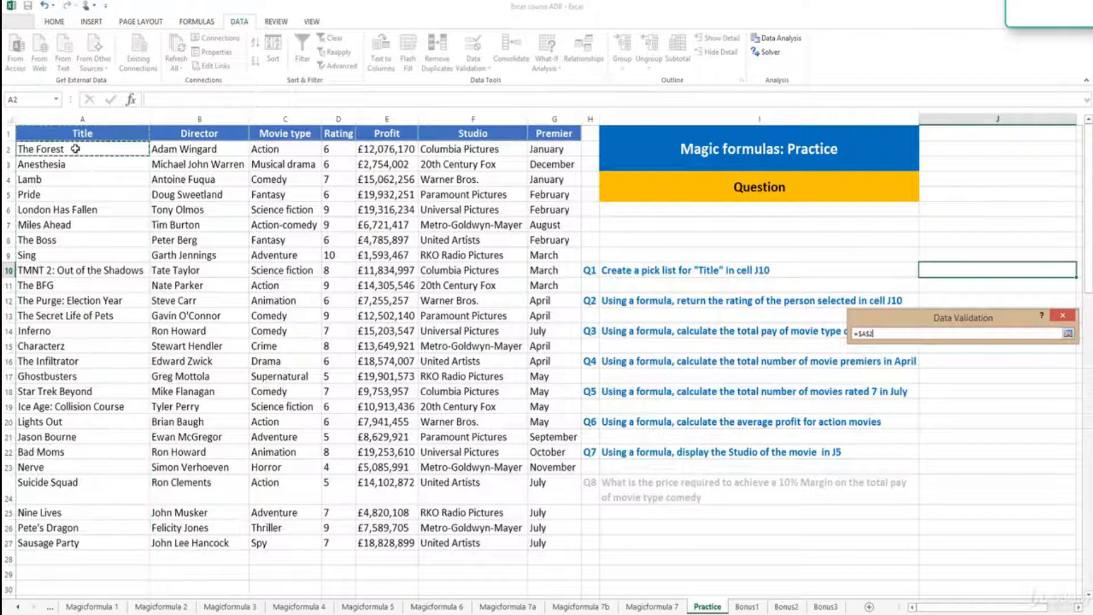
drag(73, 149, 72, 546)
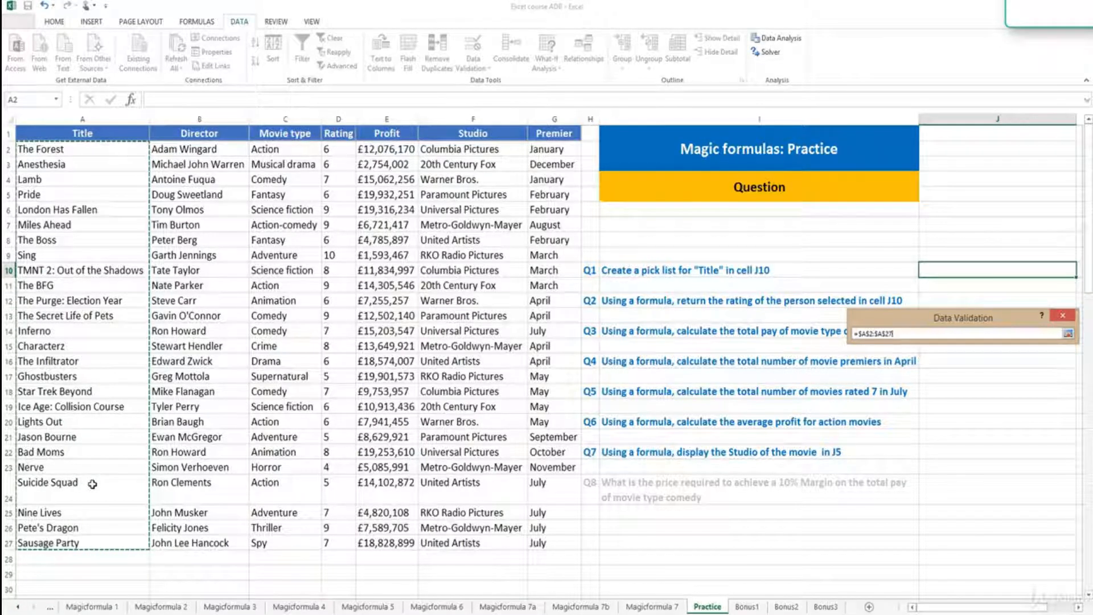
key(Return)
click(1005, 489)
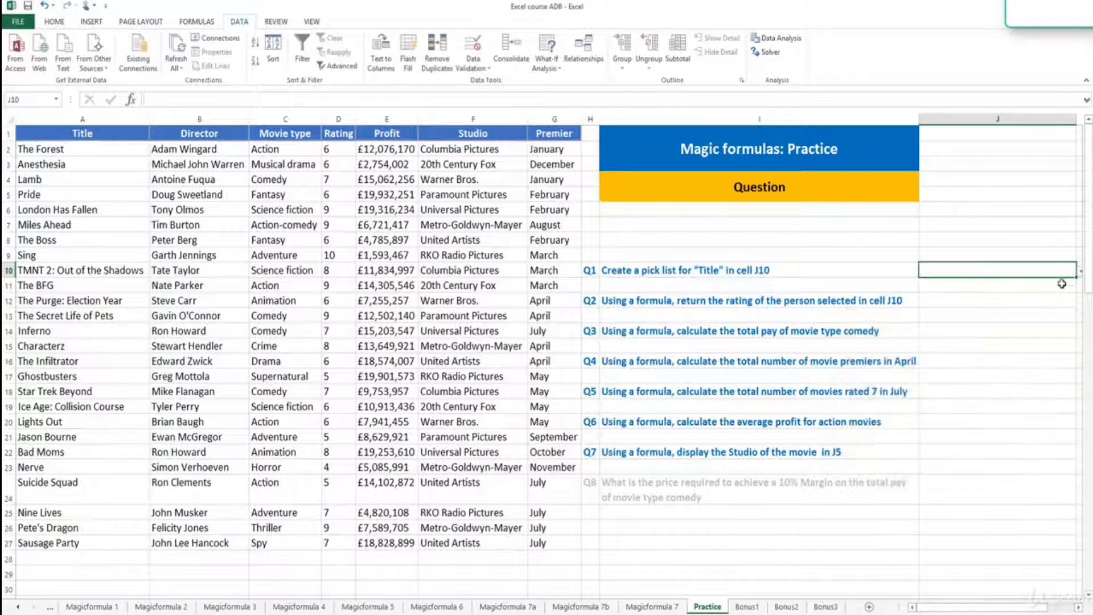
Step: Choose Jason Bourne from the new title pick list in cell J10
click(1080, 276)
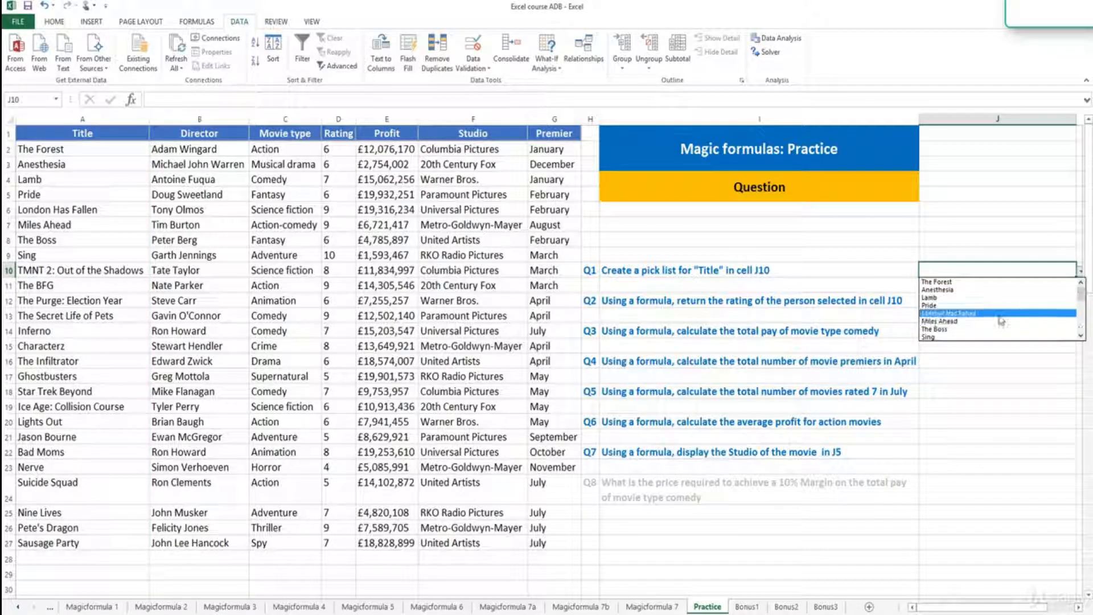
drag(1080, 295, 1080, 330)
click(965, 290)
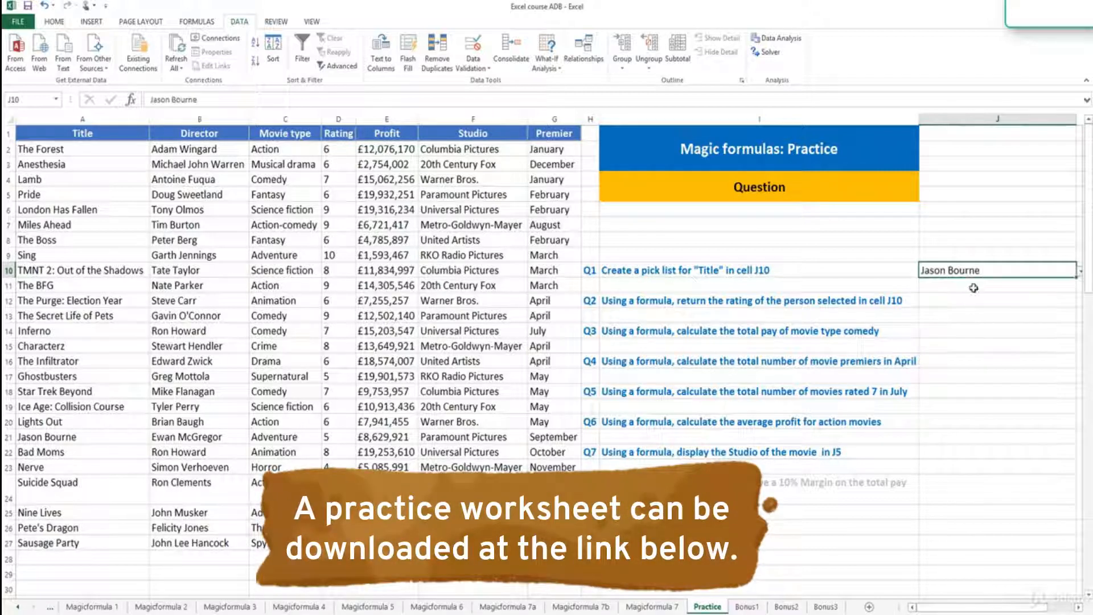
Step: Examine the pick list in cell J10 again, leaving the selected title as it is
click(1080, 273)
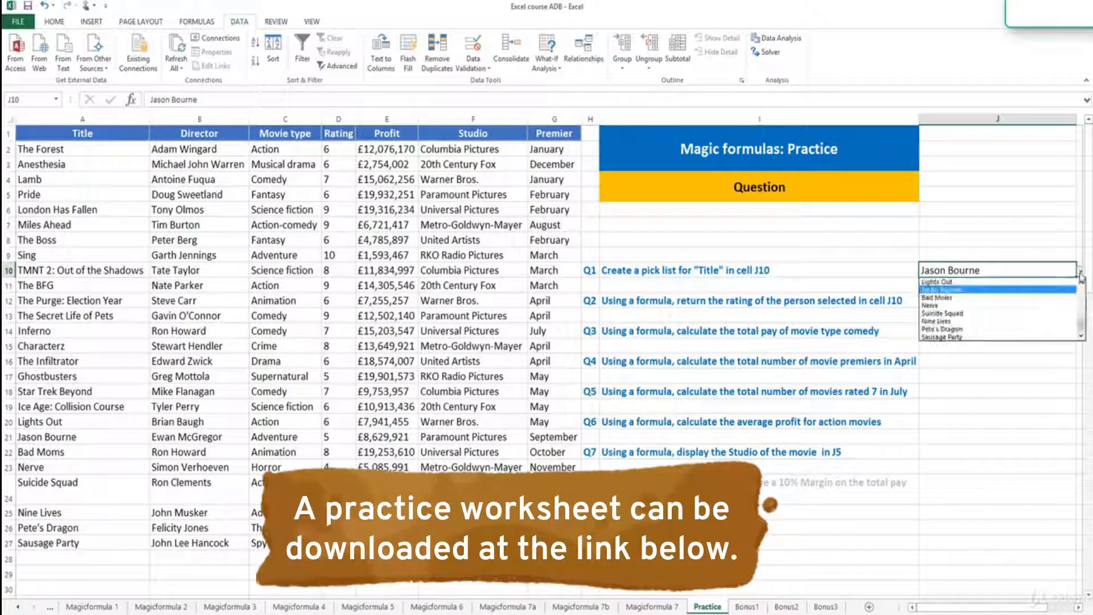
click(1042, 283)
click(963, 301)
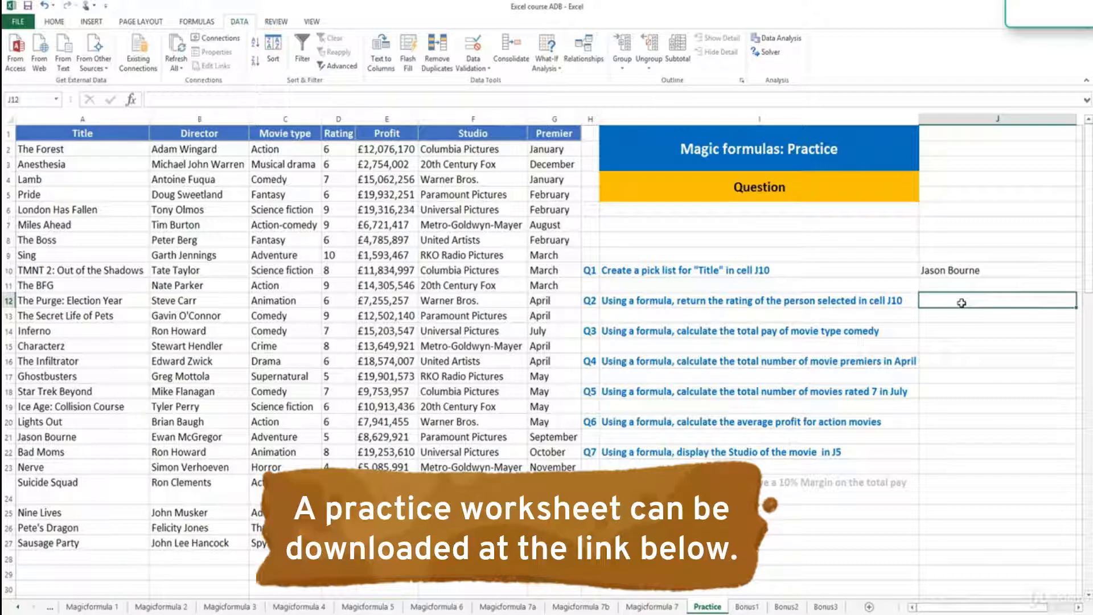
click(966, 274)
click(1081, 274)
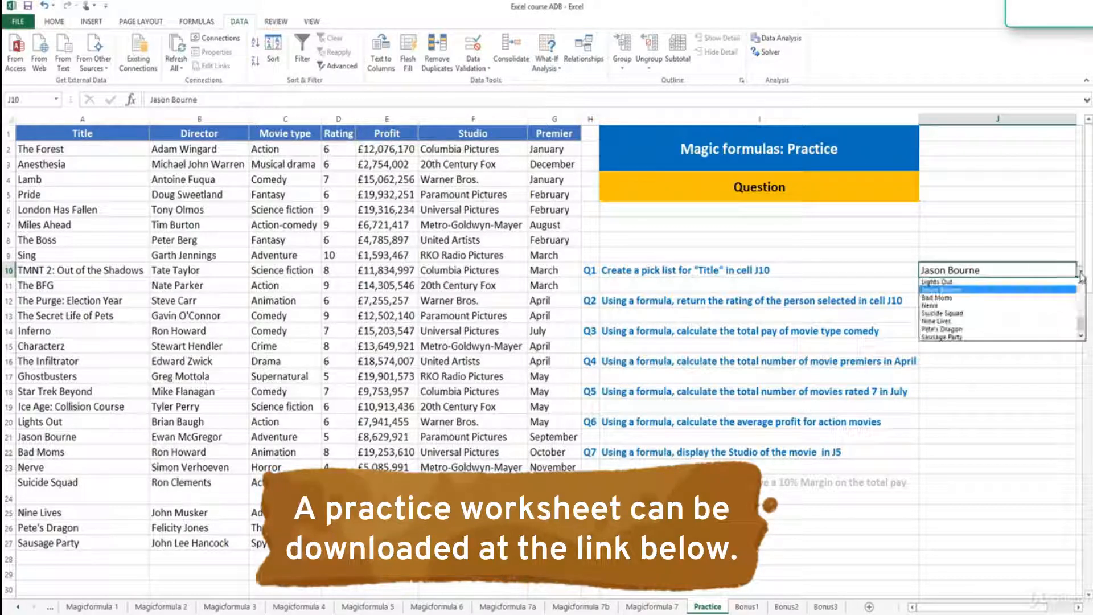
click(1080, 275)
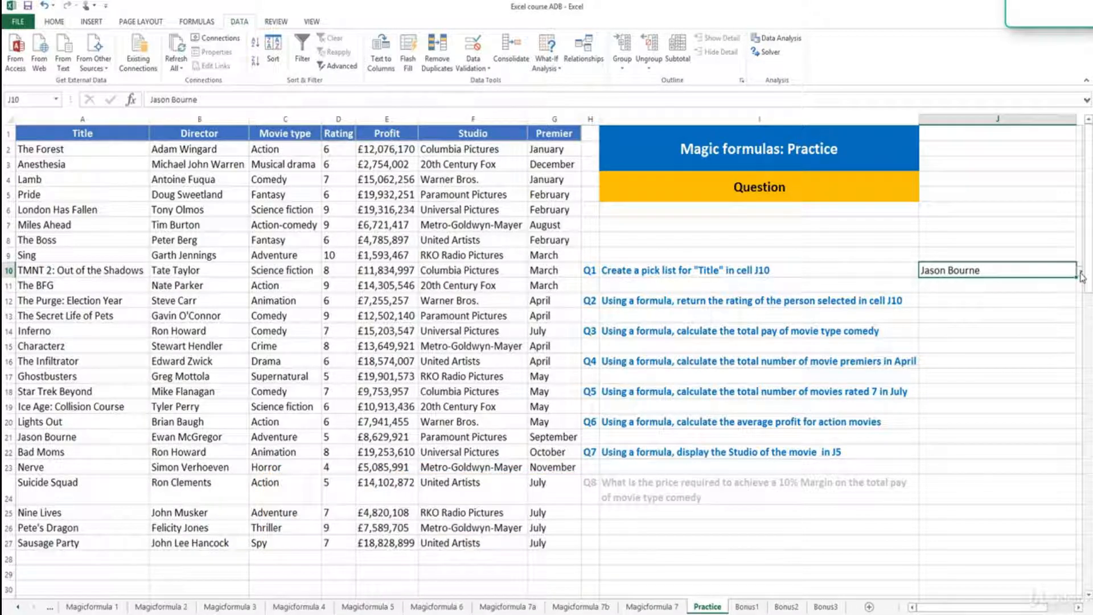
click(1080, 275)
click(1080, 275)
Step: Enter =VLOOKUP(J10,A:G,4,0) in cell J12 to return the rating of the movie selected in J10
click(928, 301)
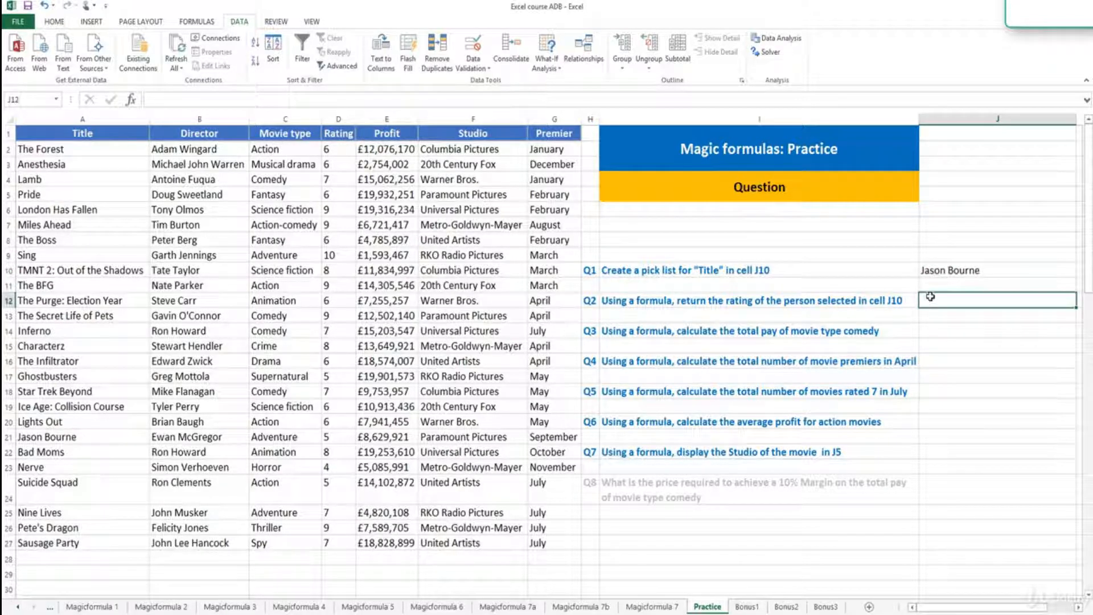
click(852, 300)
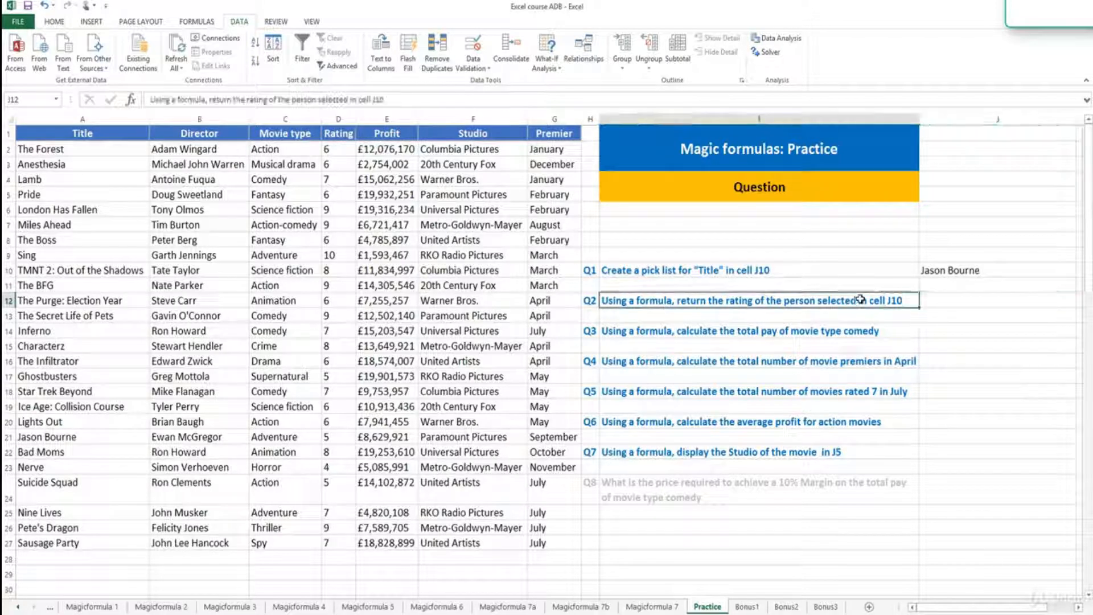
click(933, 299)
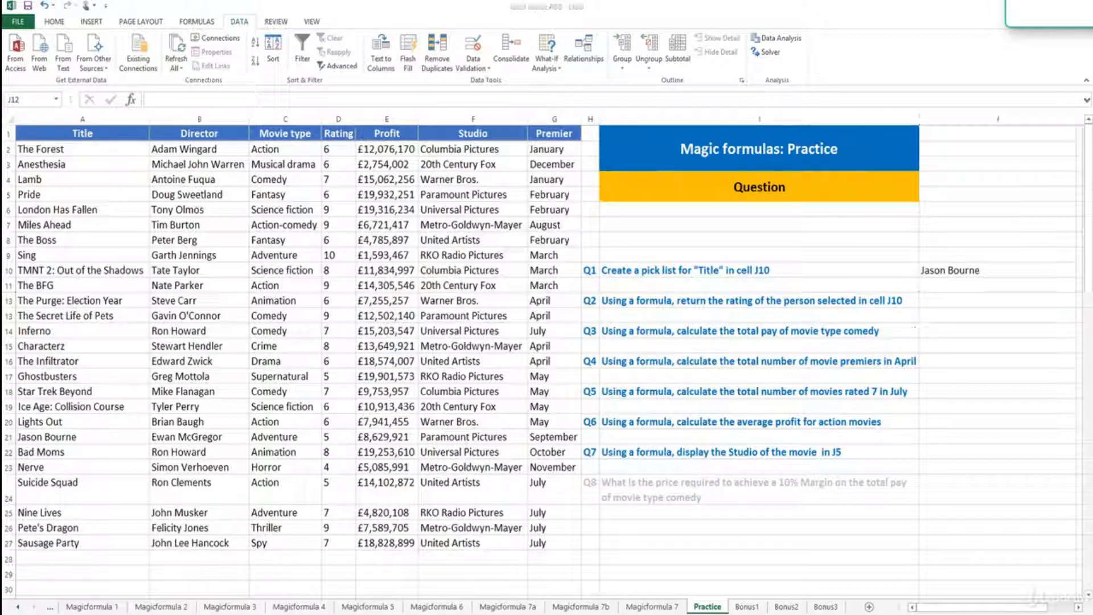
click(943, 299)
text(=vlook)
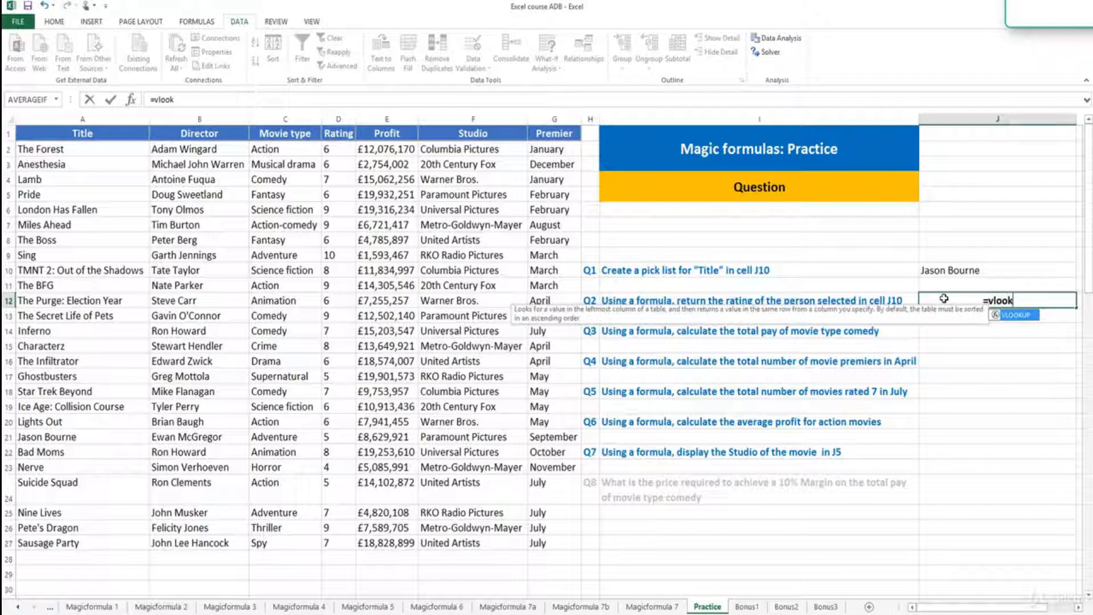
key(Tab)
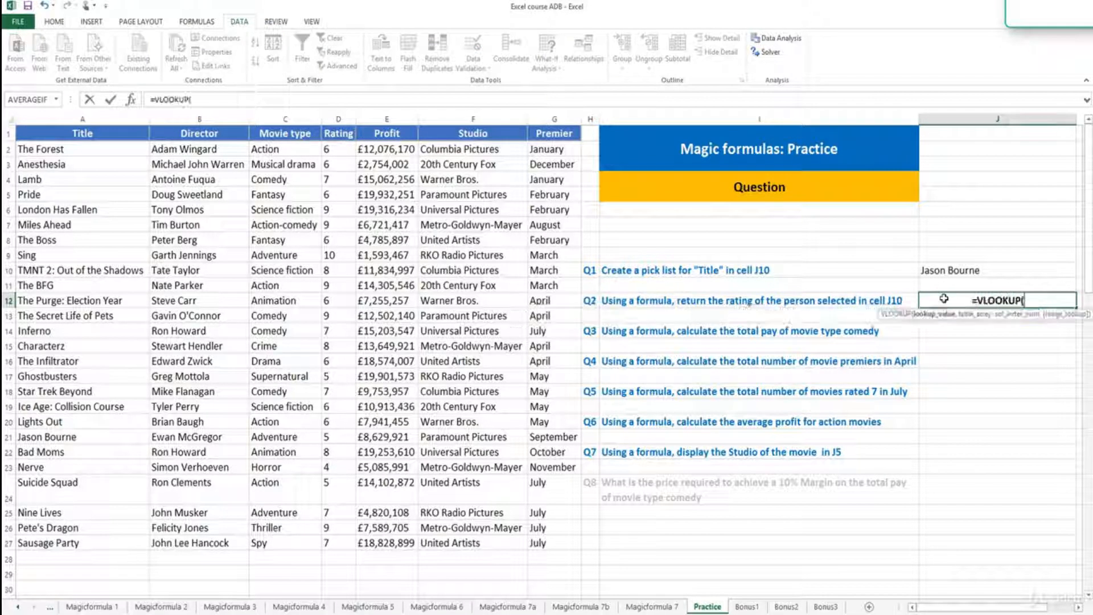
click(962, 269)
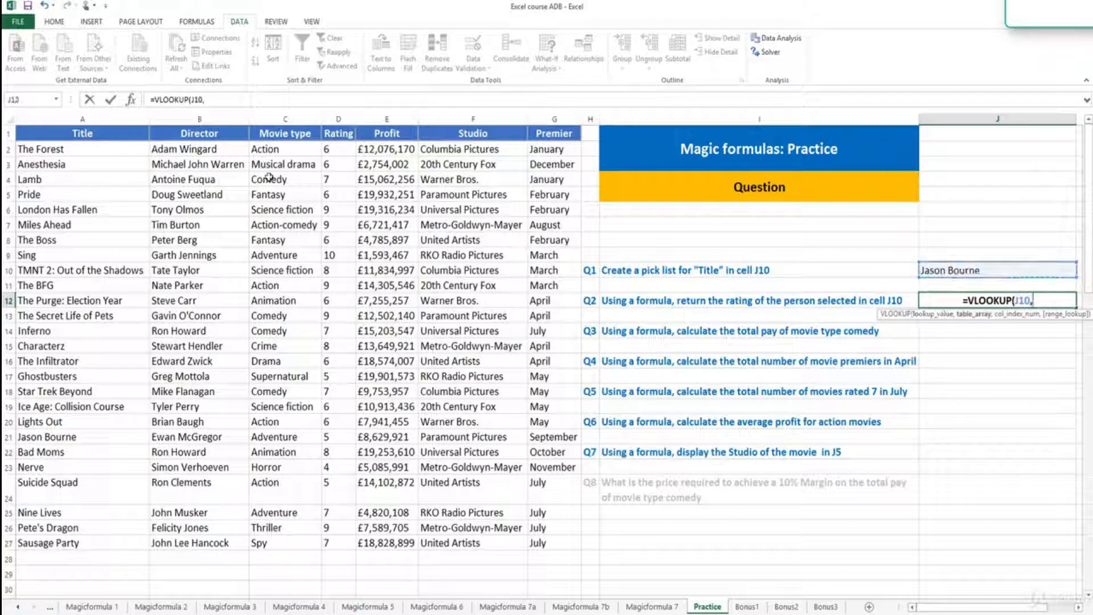
text(,)
drag(82, 118, 548, 99)
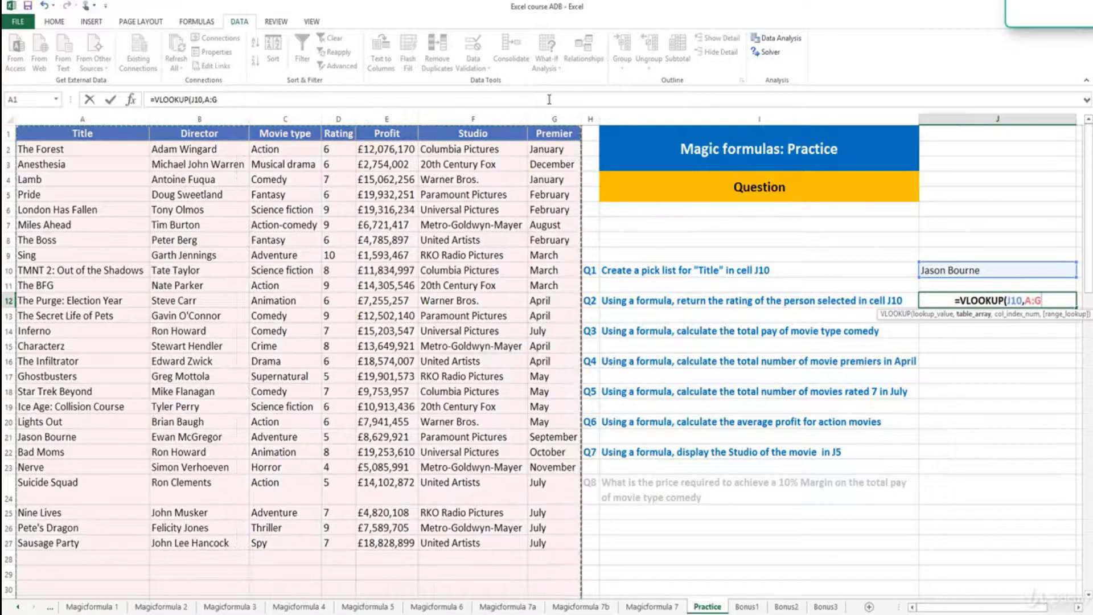
text(,)
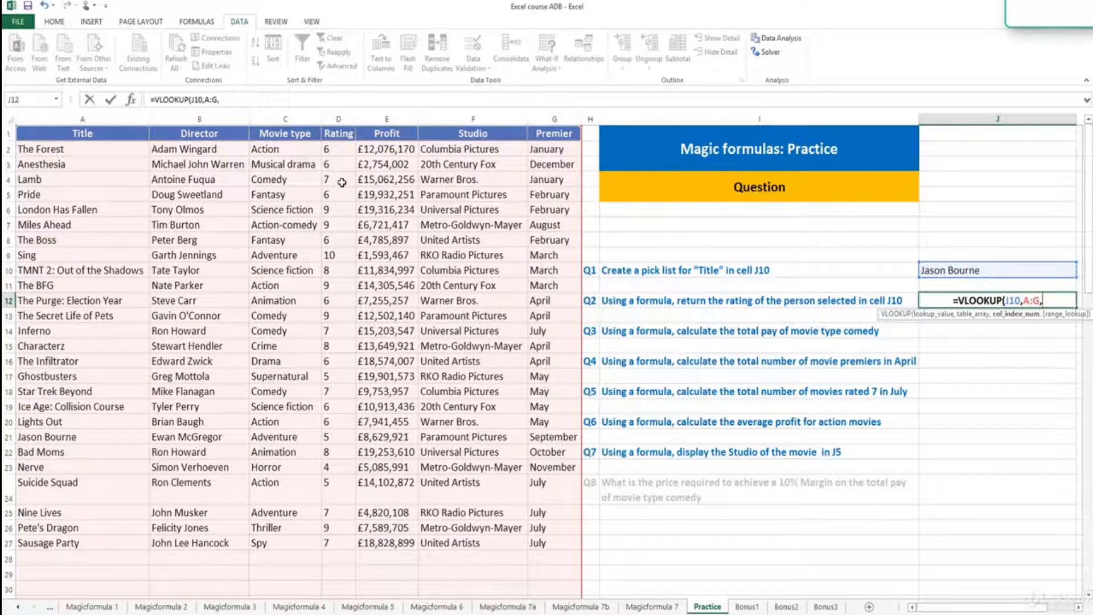
text(4,)
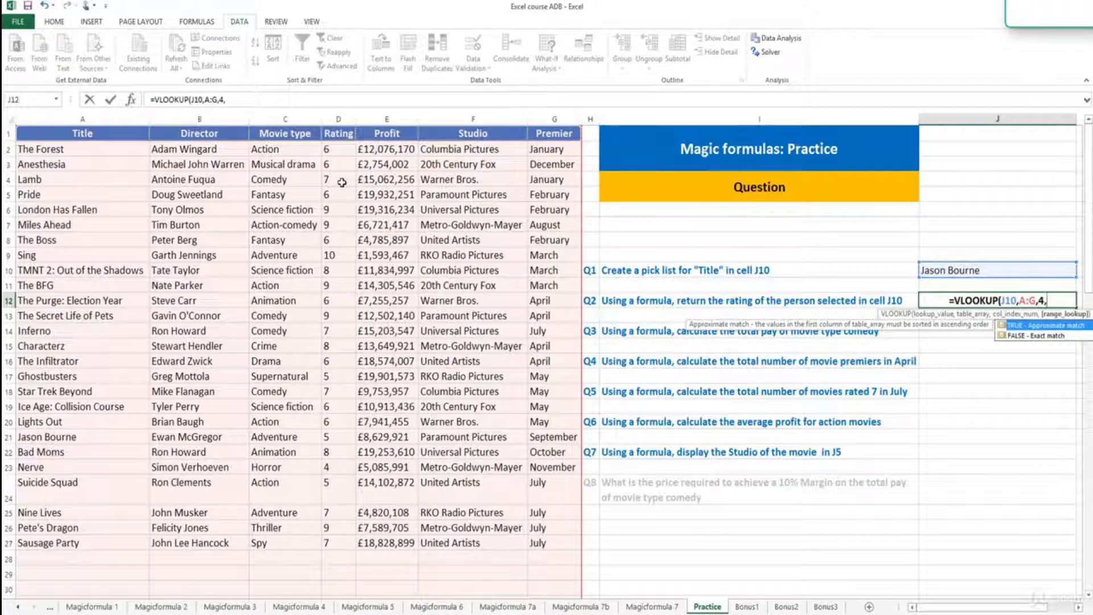
text(0)
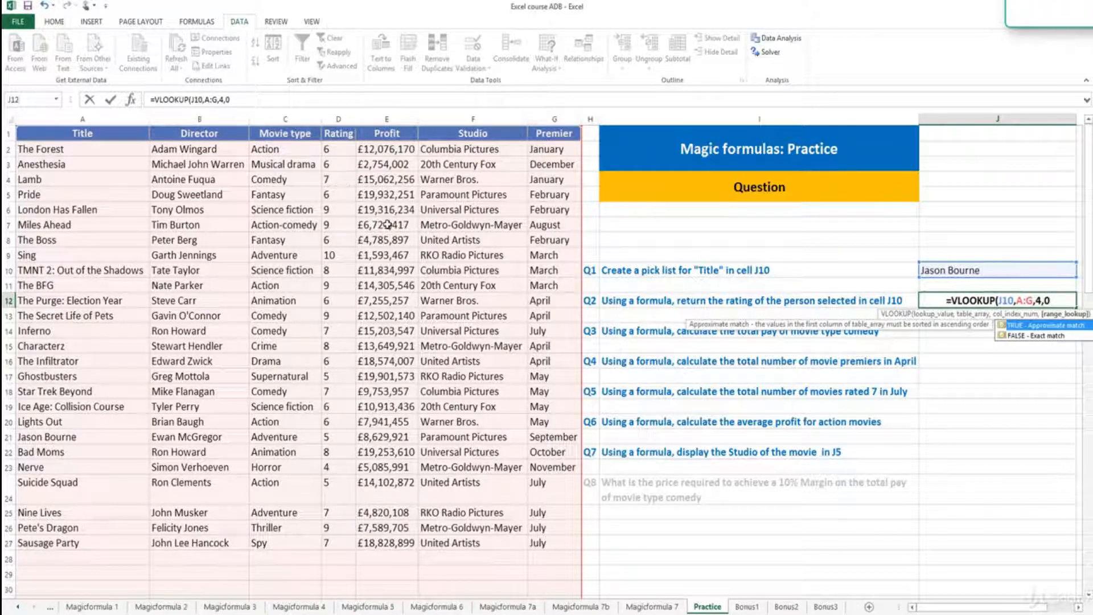
key(Return)
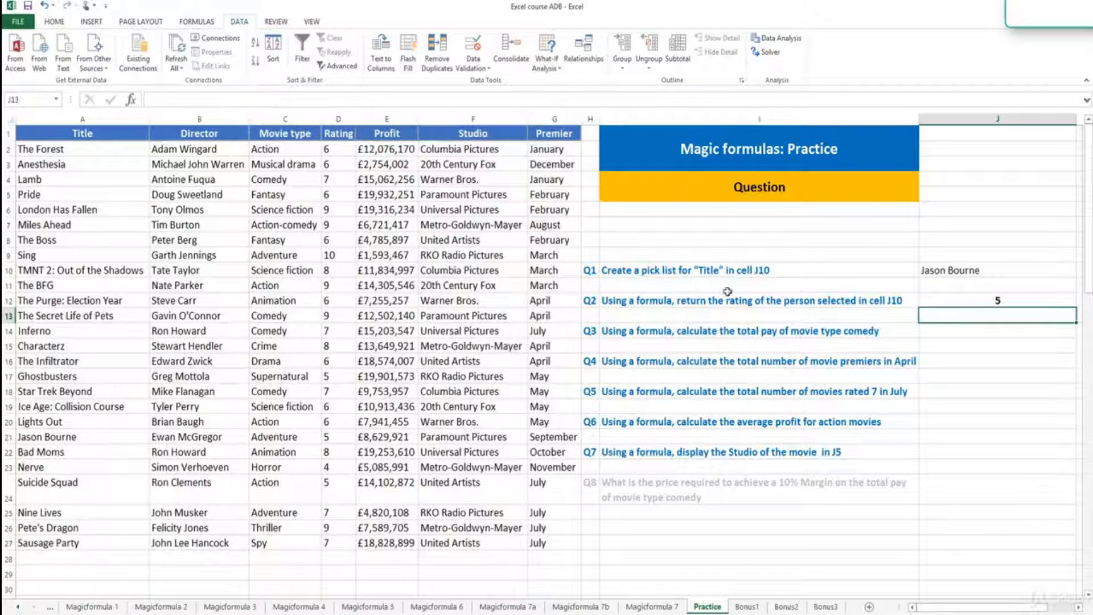
click(931, 299)
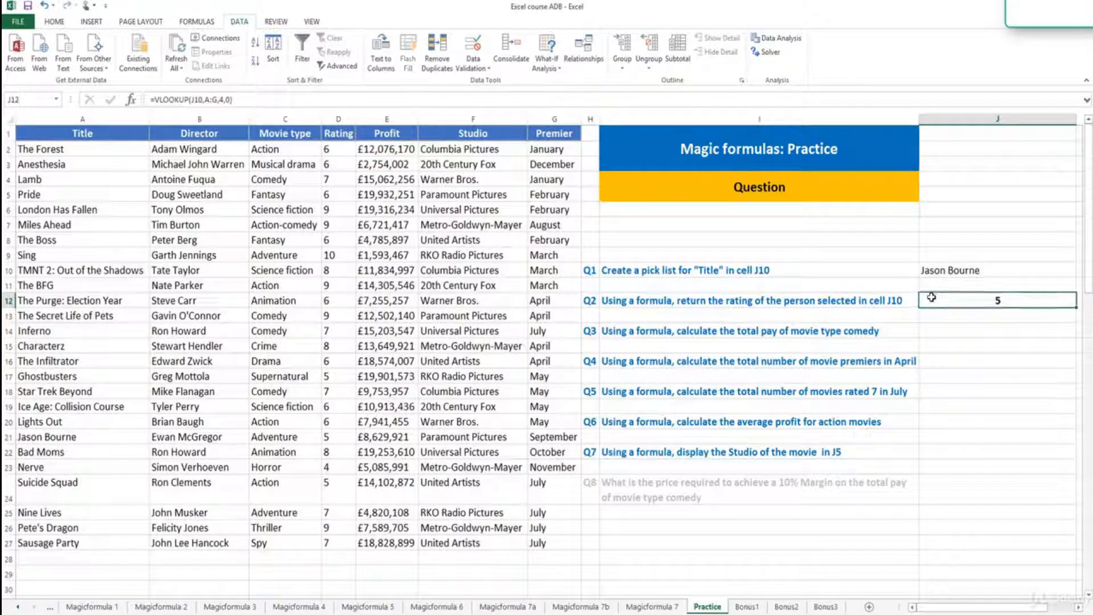
Step: Enter =SUMIF(C:C,"comedy",E:E) in cell J14 to total the profit of comedy movies
click(934, 331)
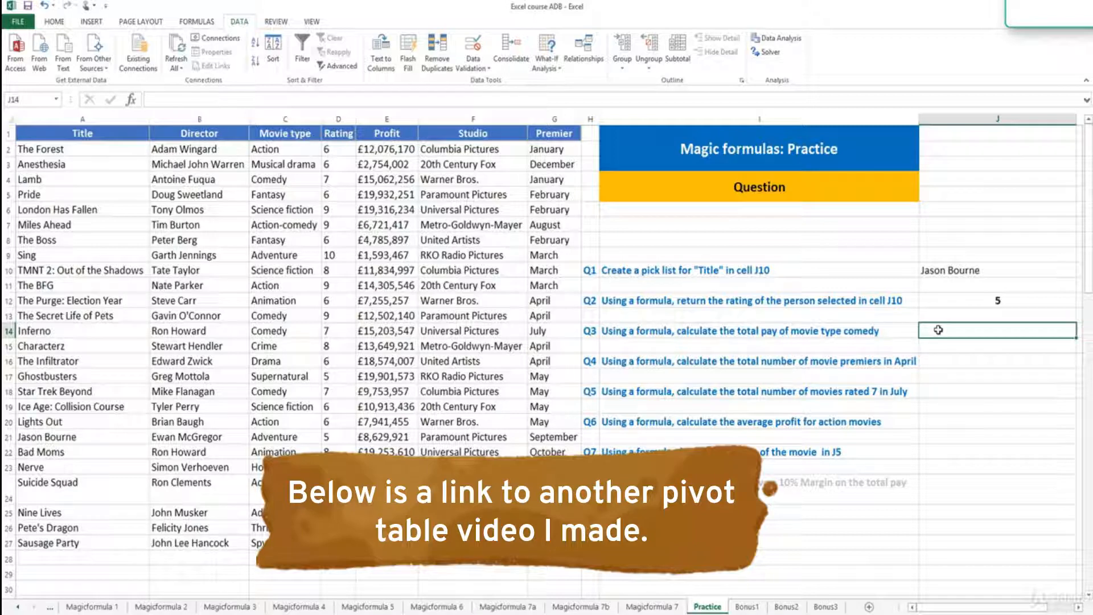
text(=sumi)
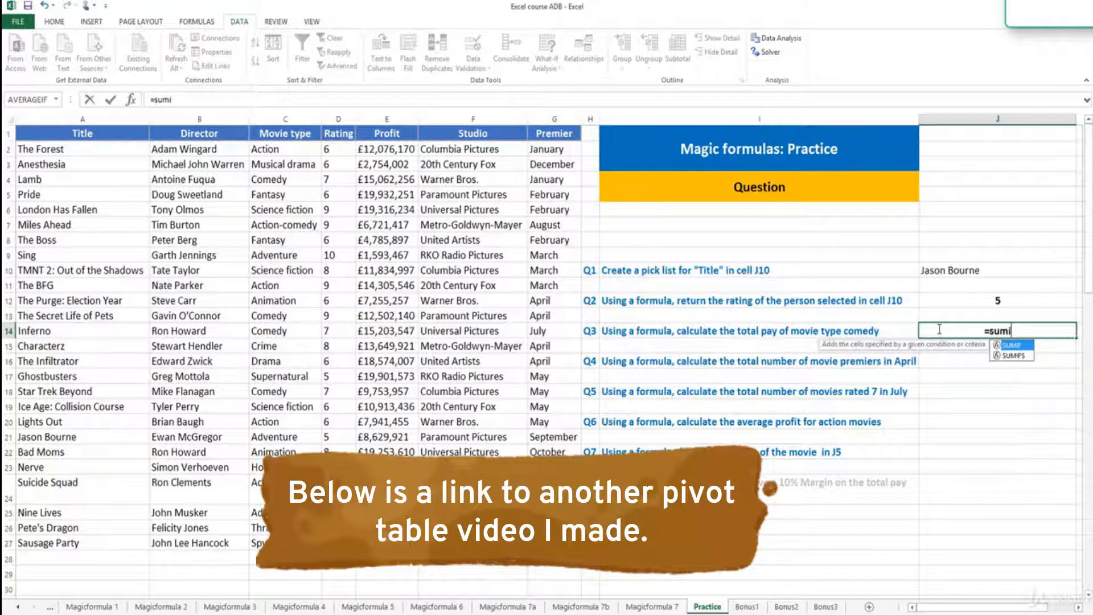
text(f)
key(Tab)
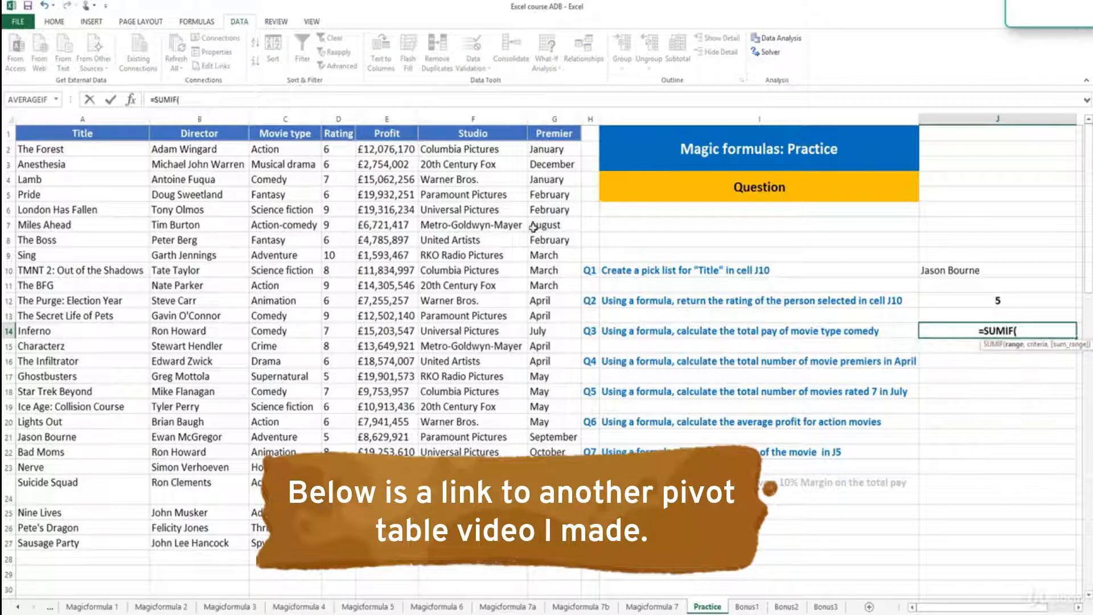
click(284, 118)
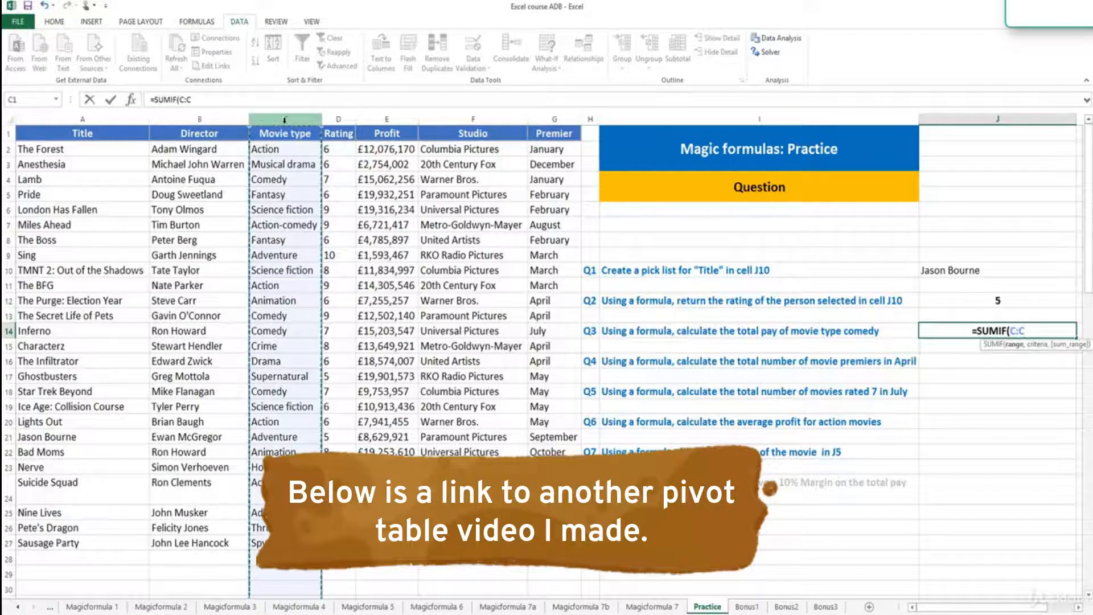
text(,)
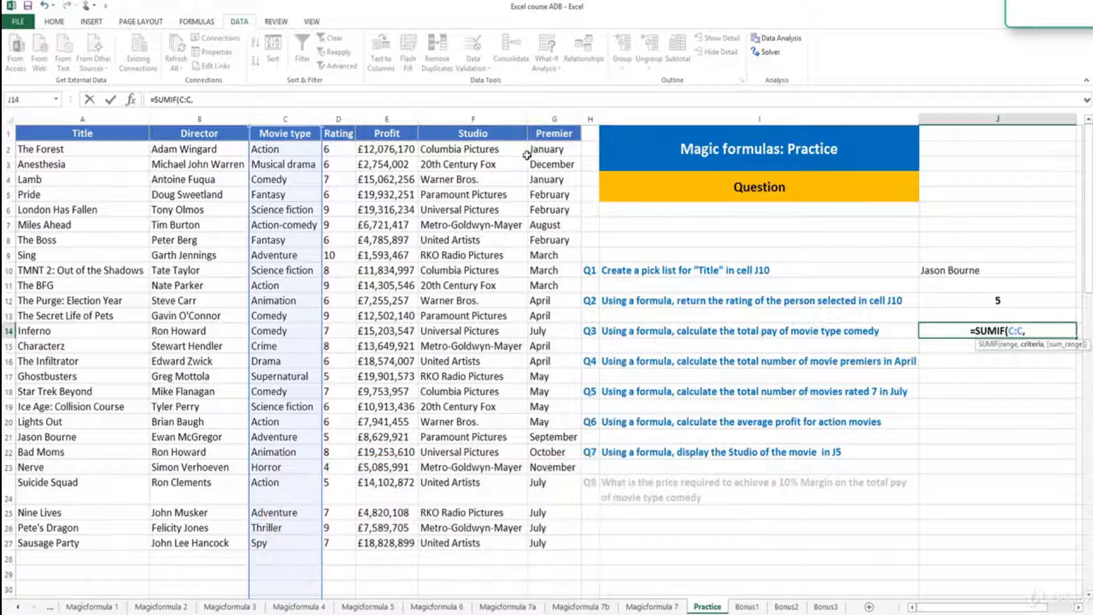
text("comed)
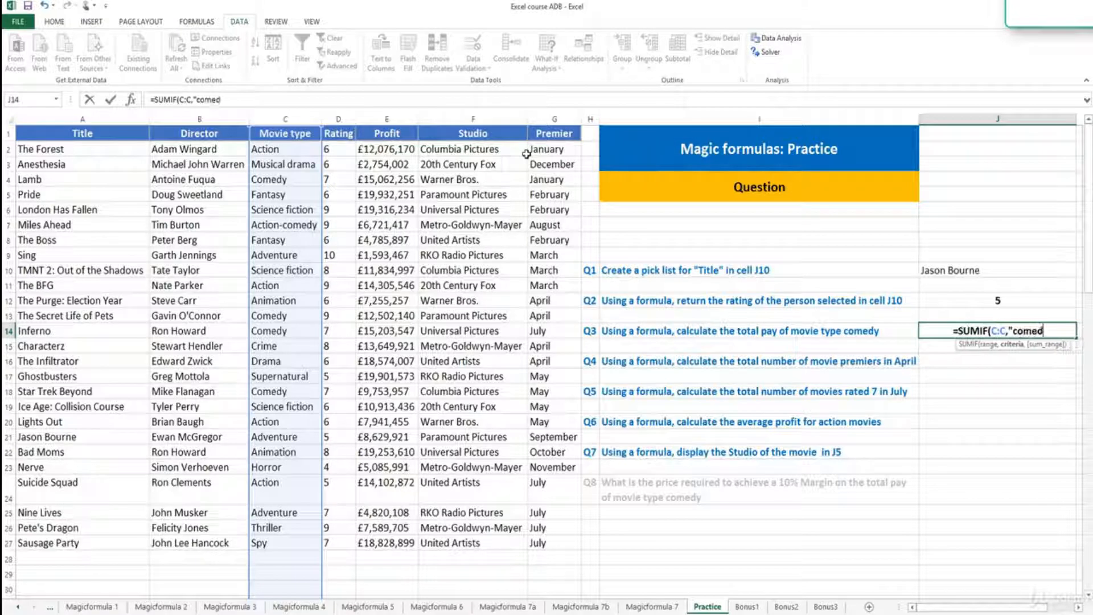
text(y",)
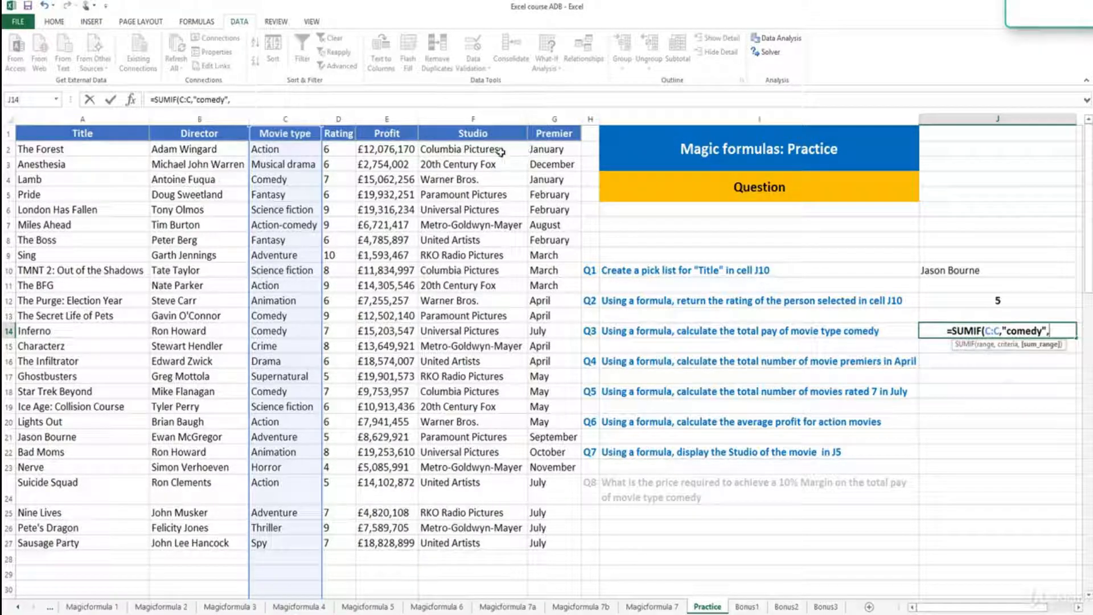
click(387, 116)
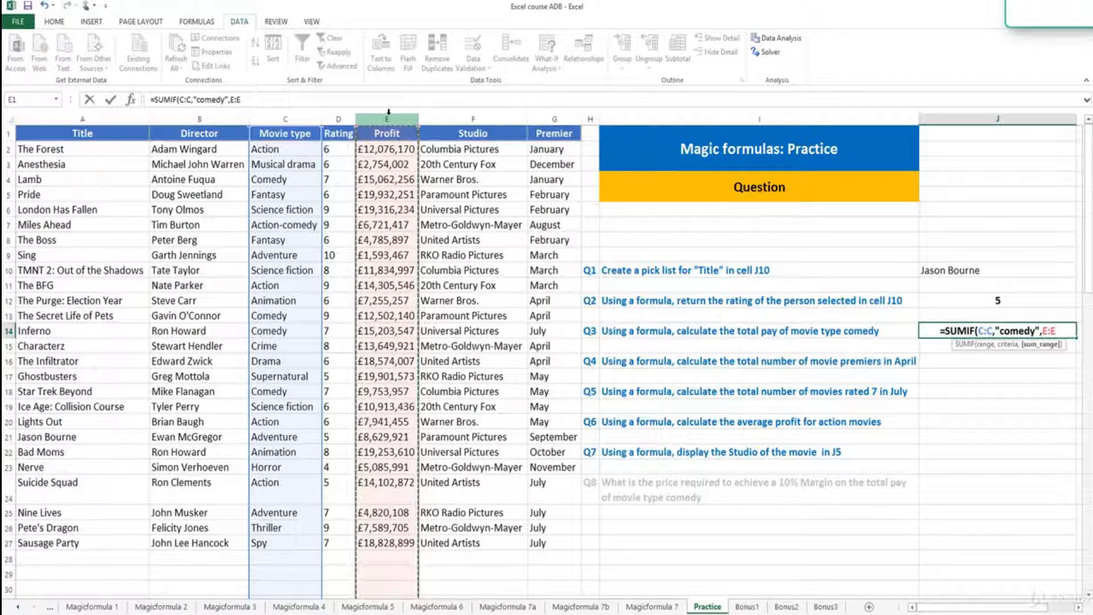
key(Return)
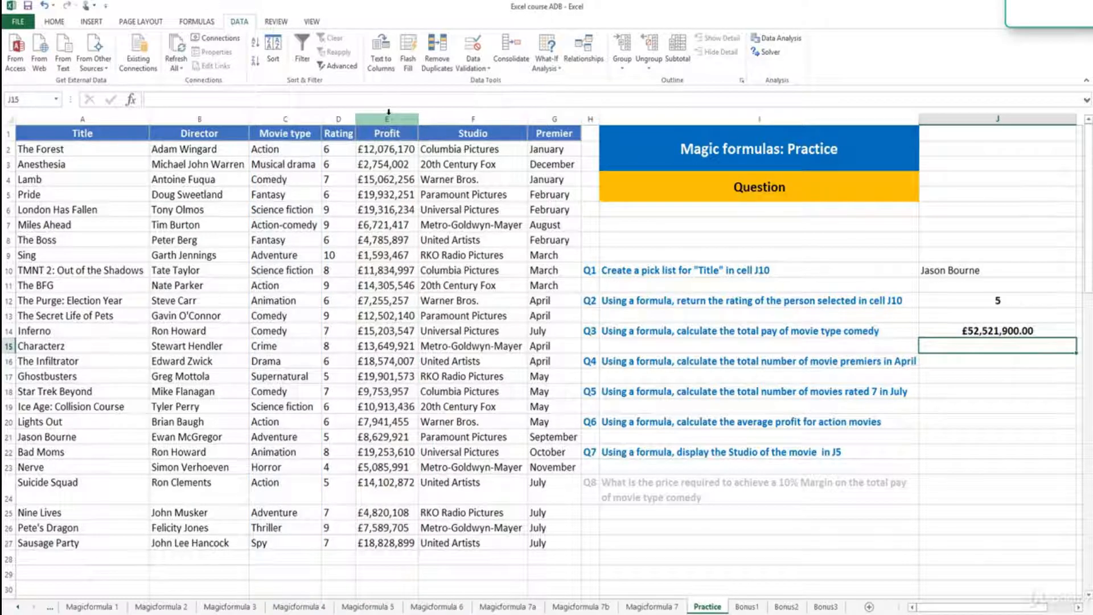
Step: Enter =COUNTIF(G:G,"april") in cell J16 to count the movies that premiere in April
click(949, 361)
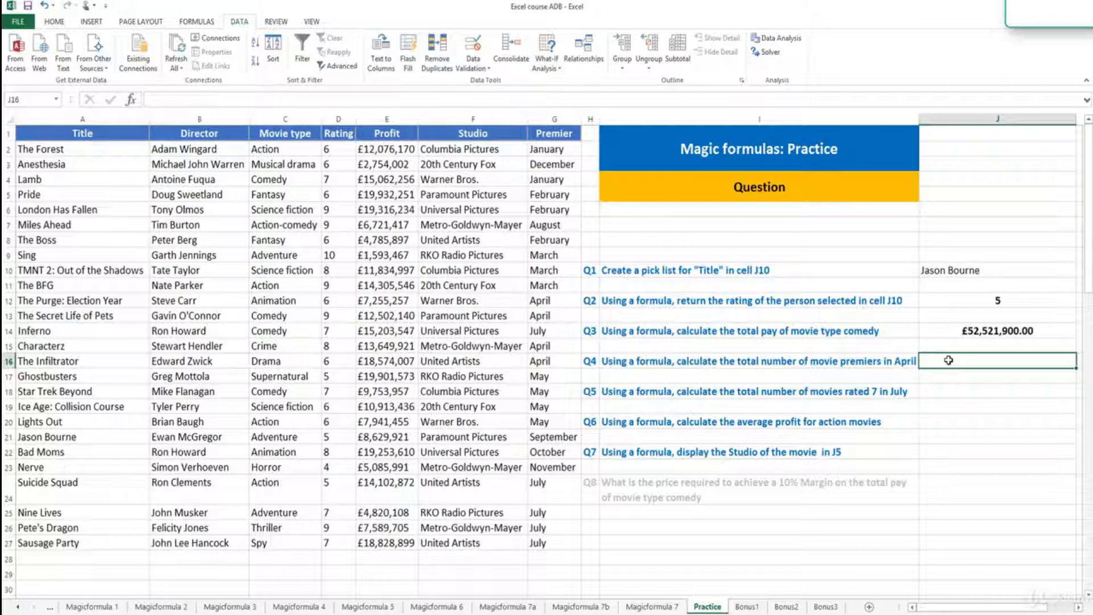
text(=coun)
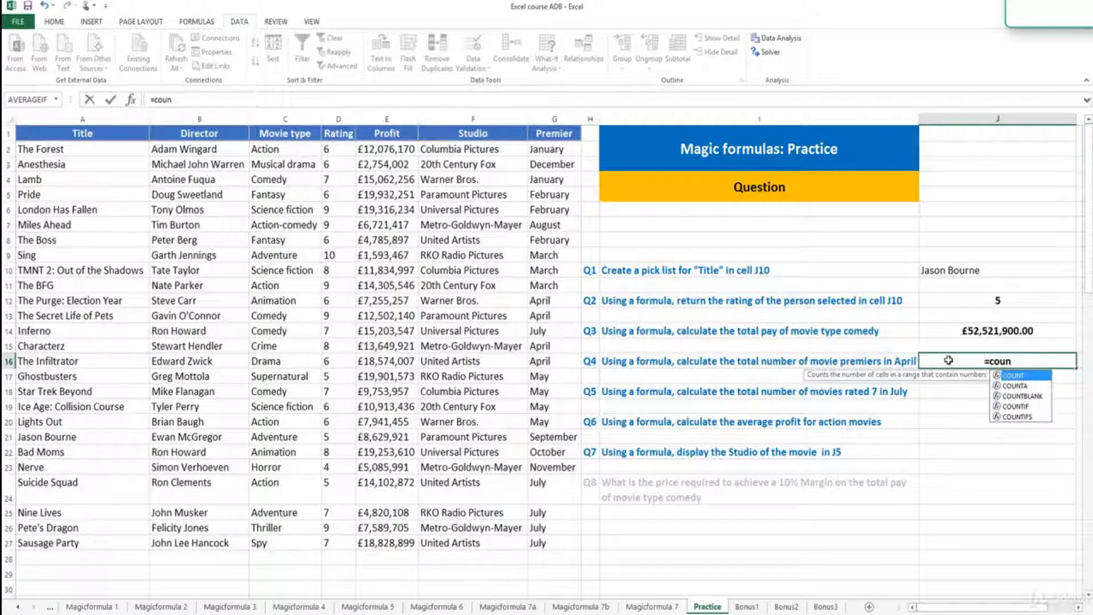
text(tif)
key(Tab)
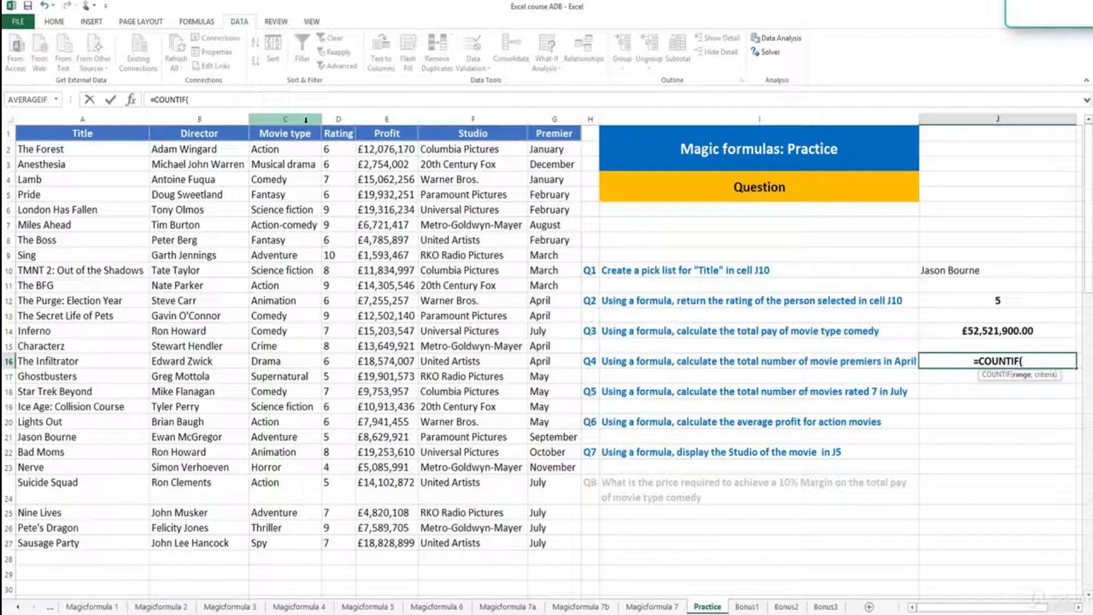
click(560, 116)
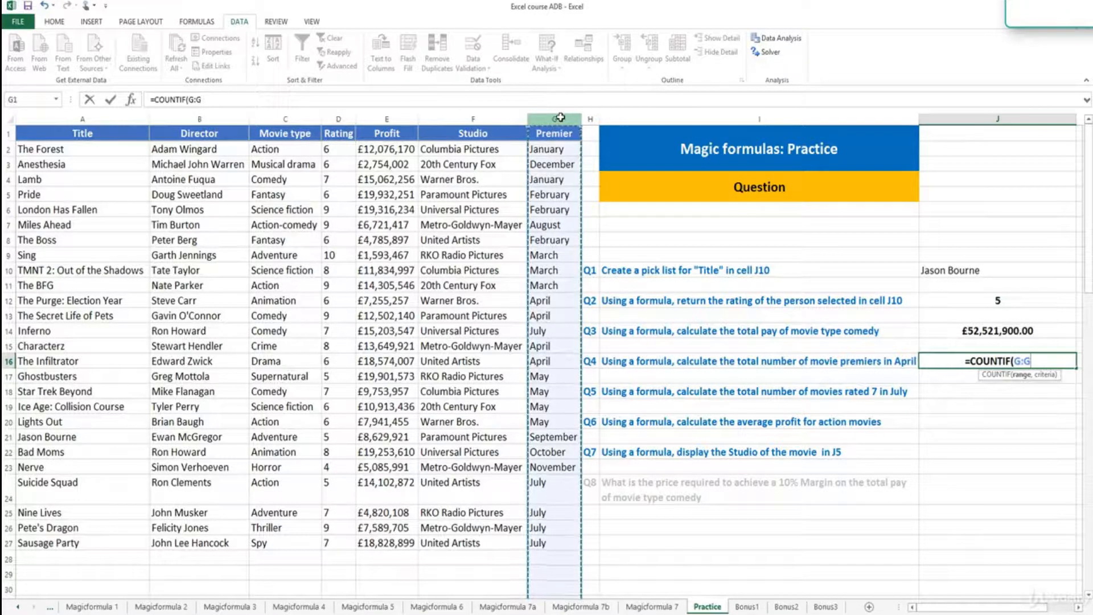
text(,"april")
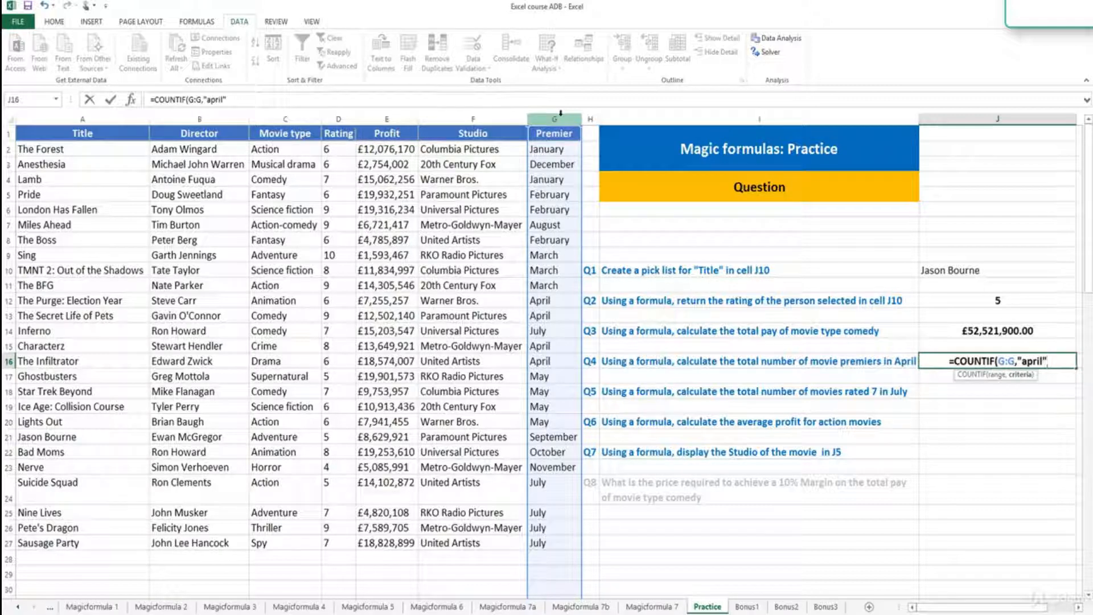
text())
key(Return)
click(993, 359)
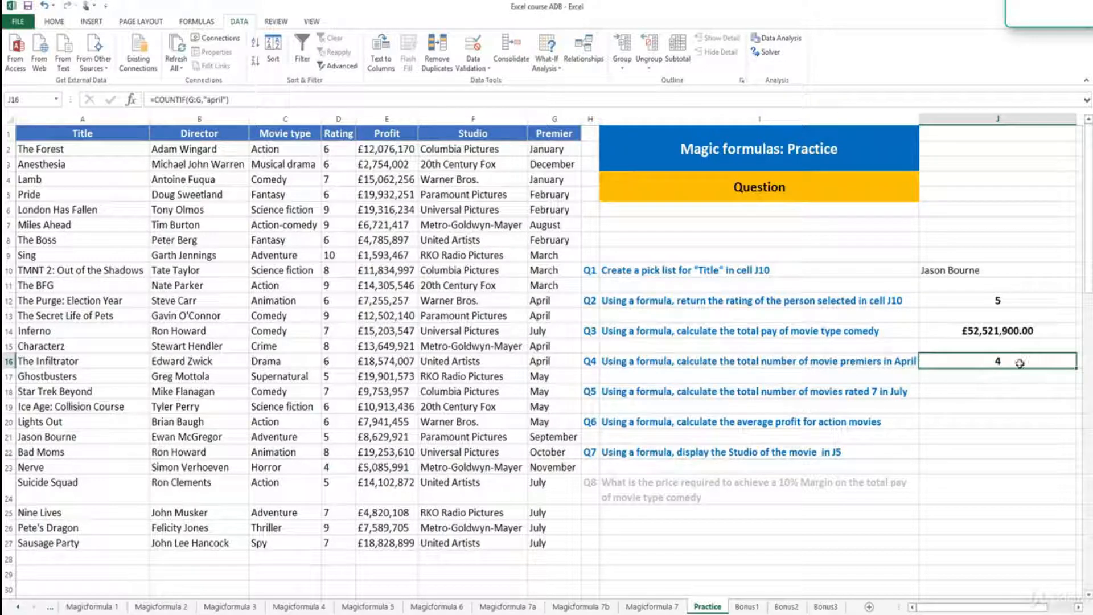
Step: Enter =COUNTIFS(D:D,7,G:G,"july") in cell J18 to count the movies rated 7 that premiere in July
click(983, 390)
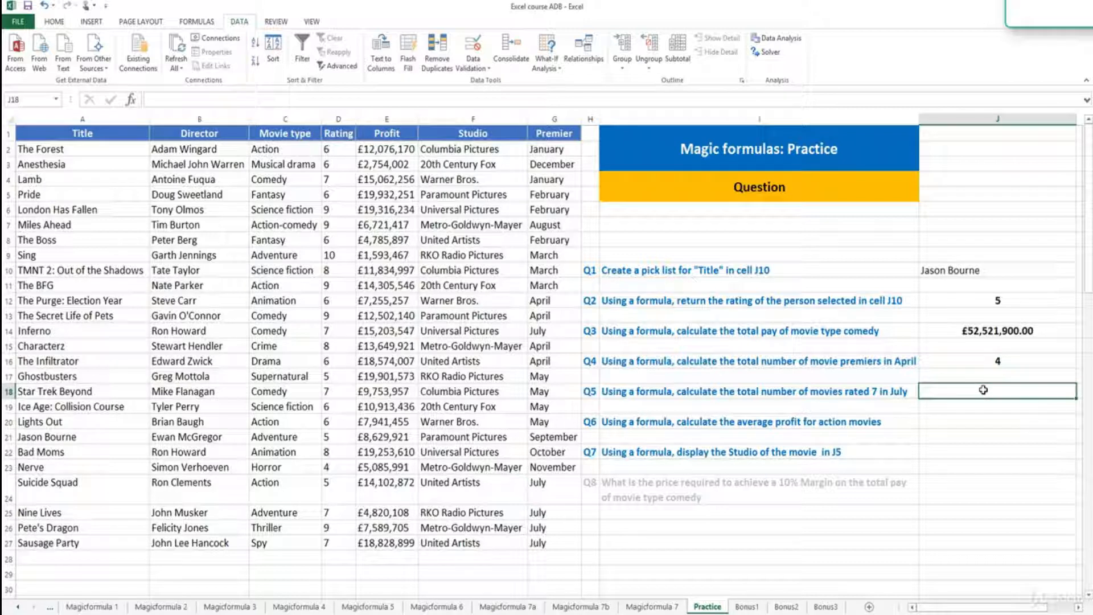
text(=)
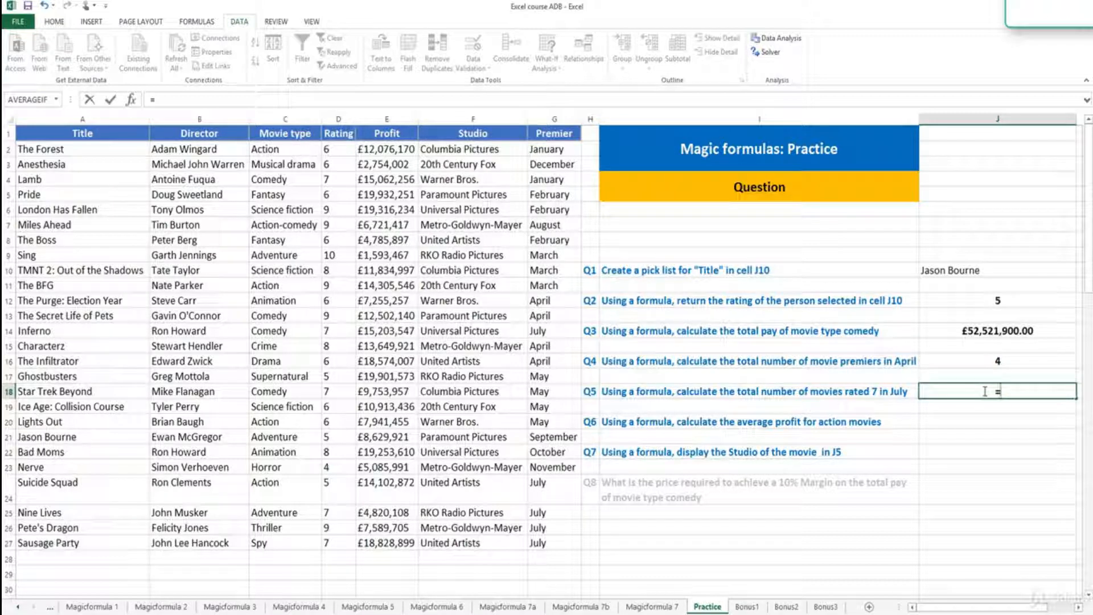
text(coun)
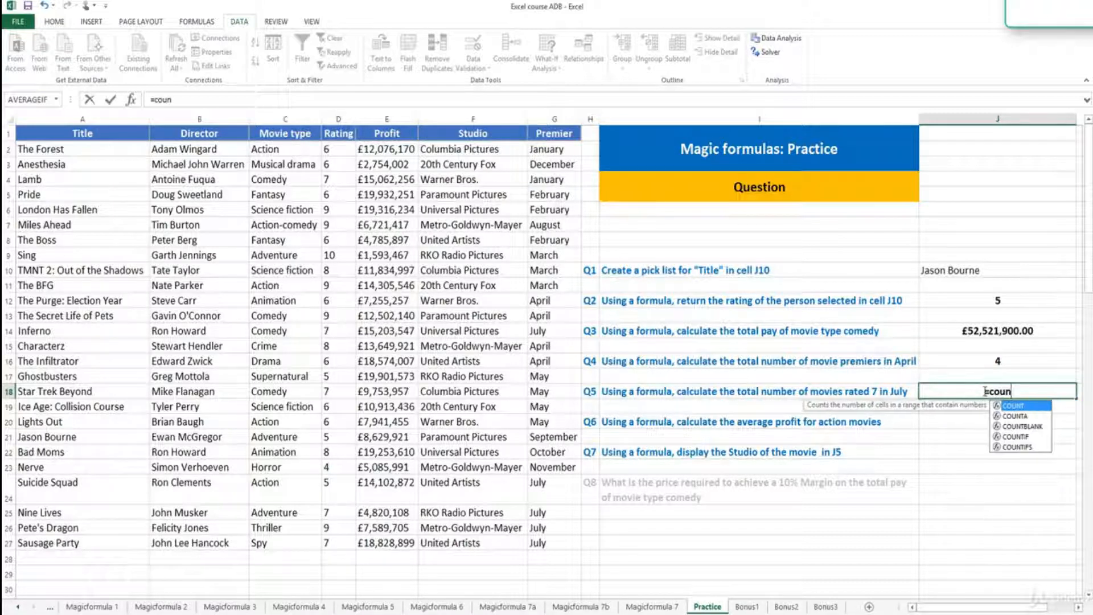
text(tifs)
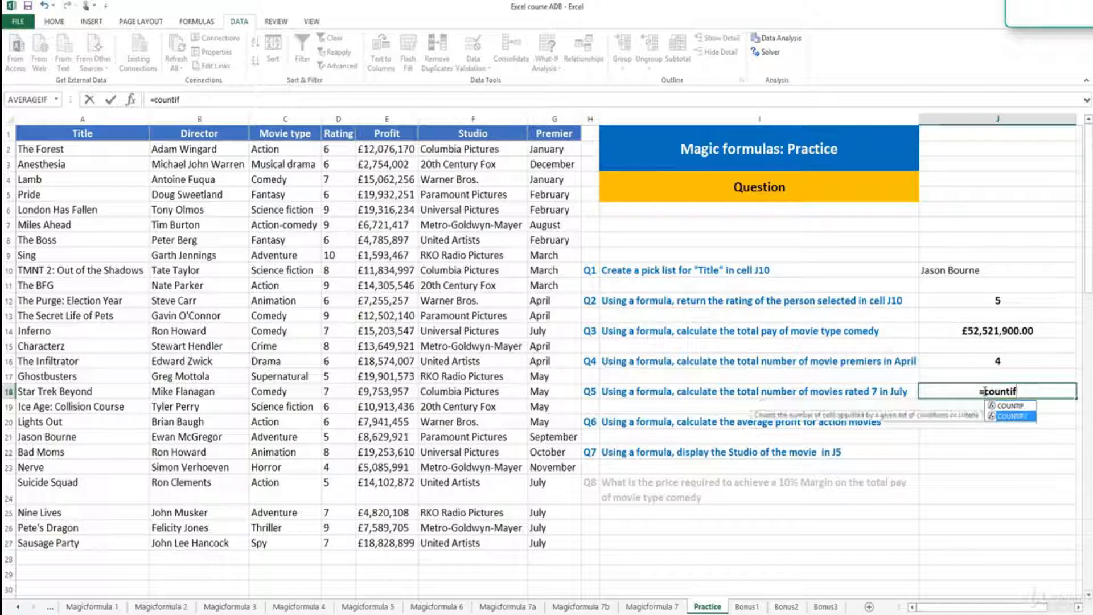
key(Tab)
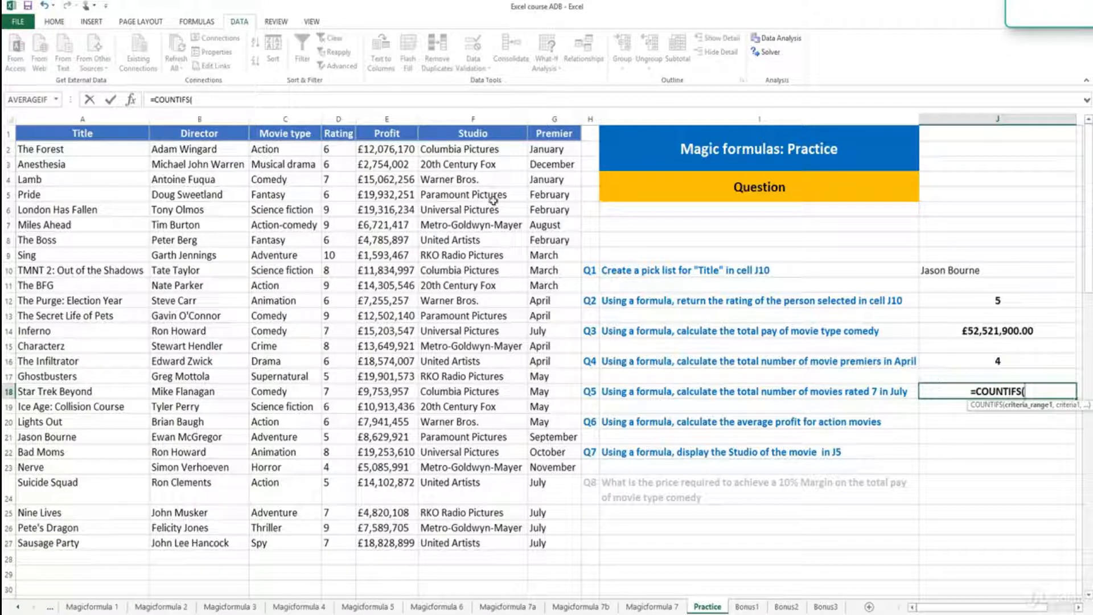
click(347, 118)
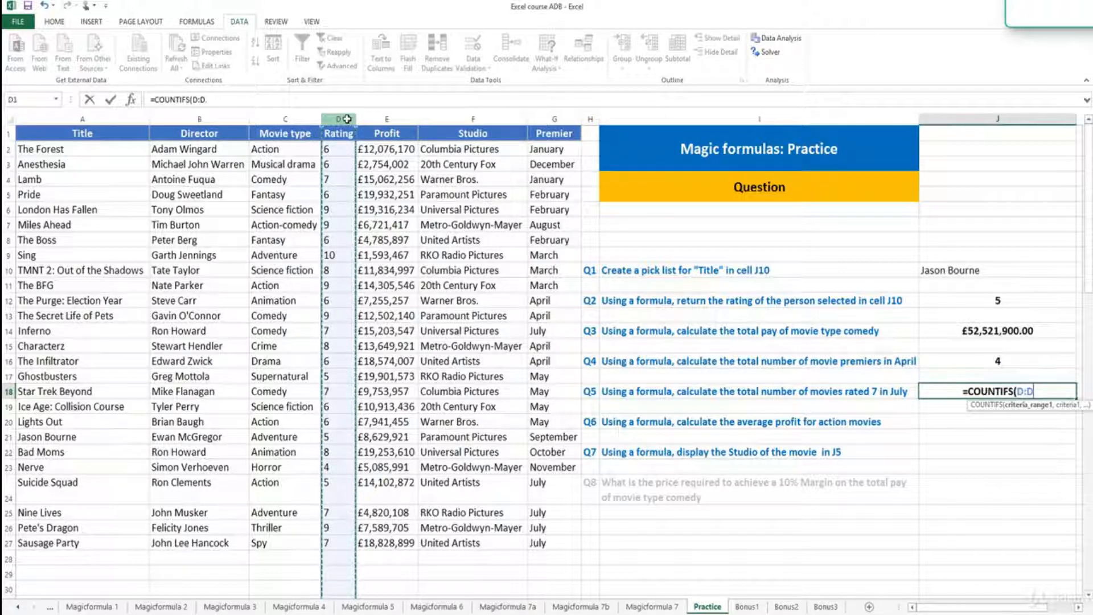
text(,)
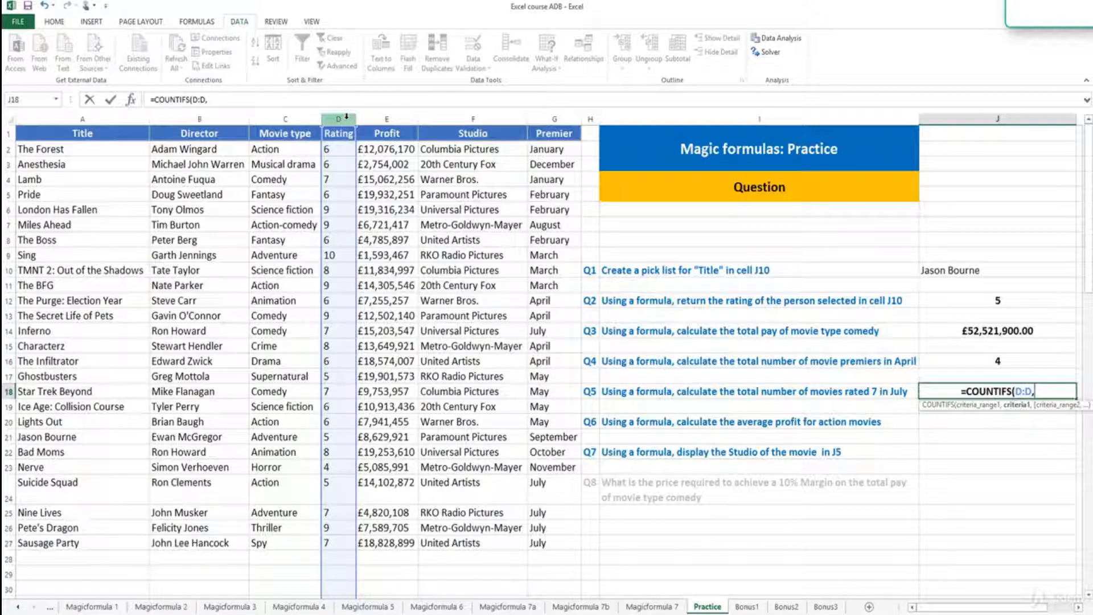
text(7)
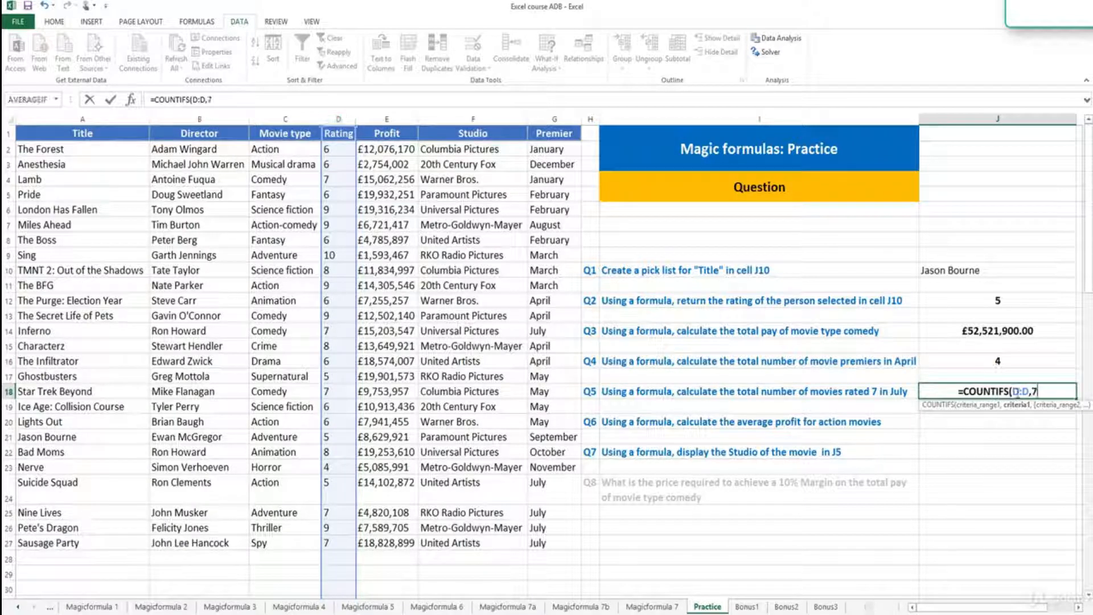
text(,)
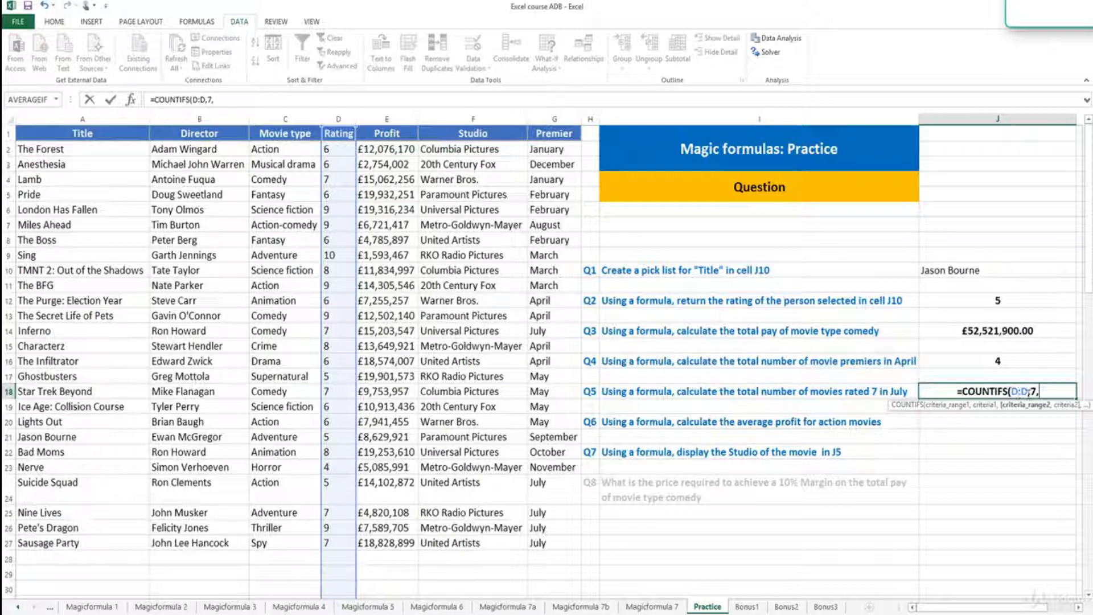
text(")
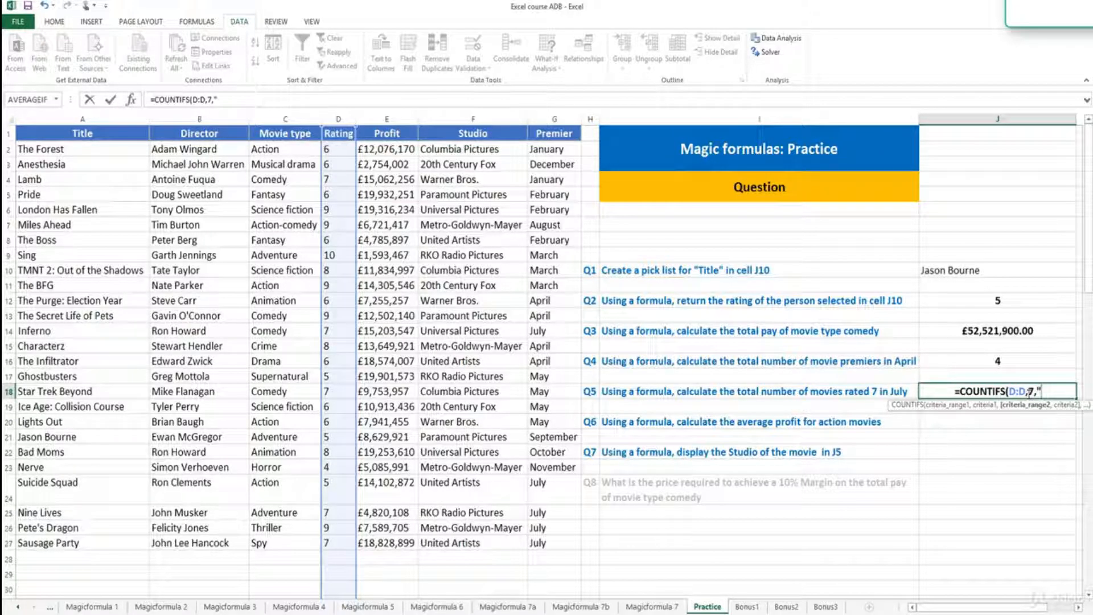
key(BackSpace)
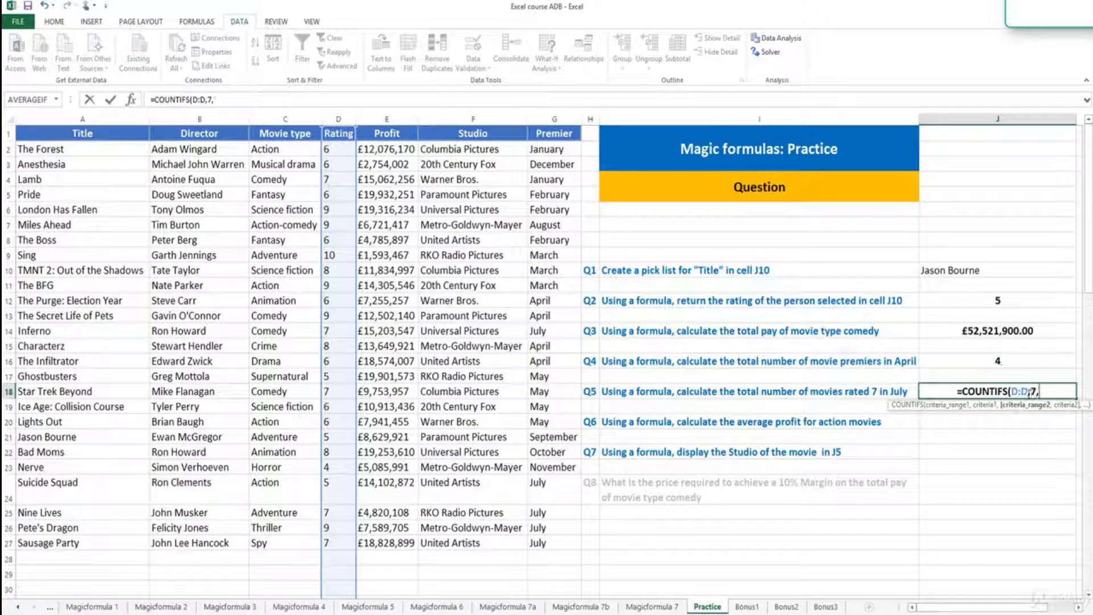
text(G)
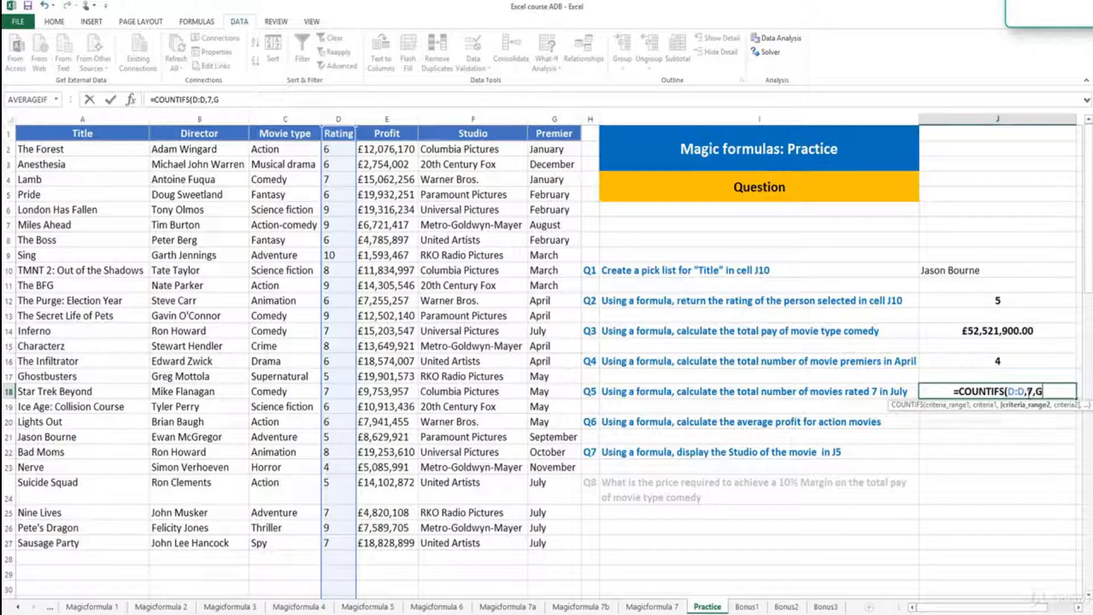
text(:G,)
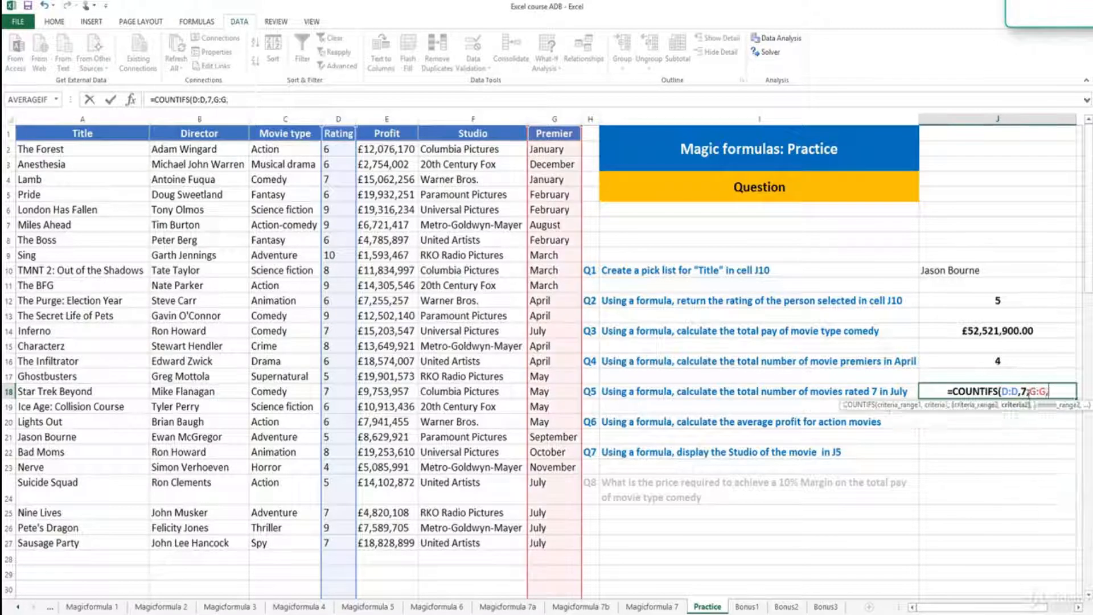
text(")
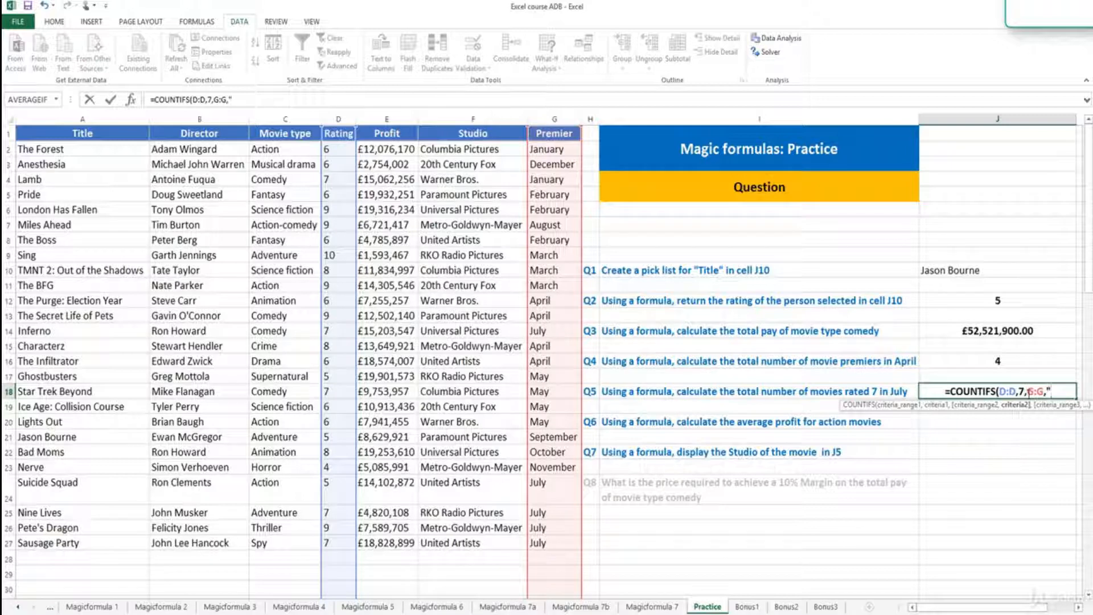
text(jul)
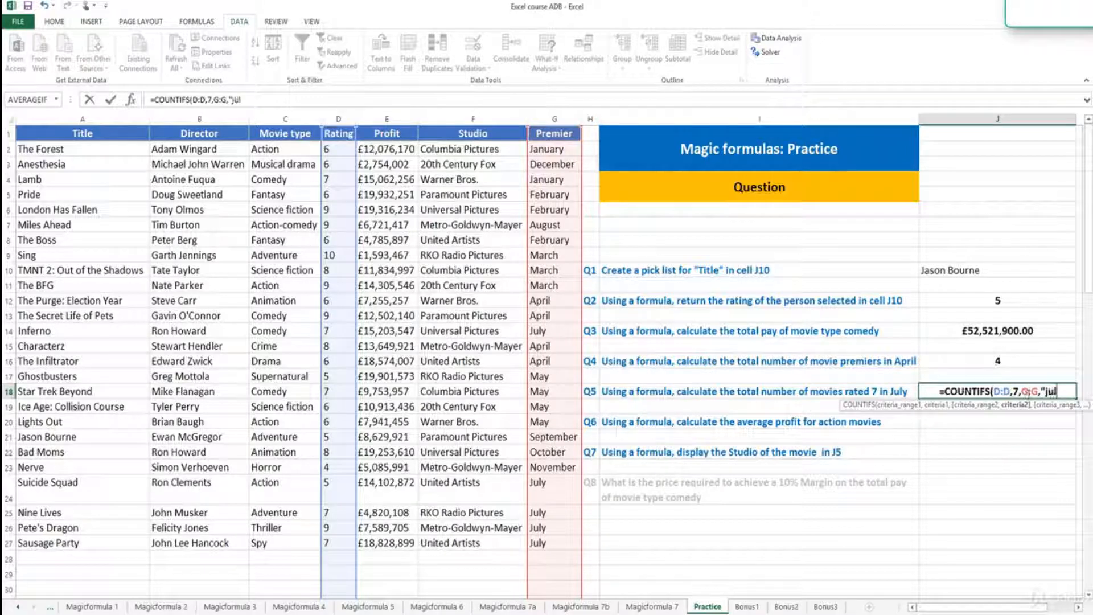
text(y"))
key(Return)
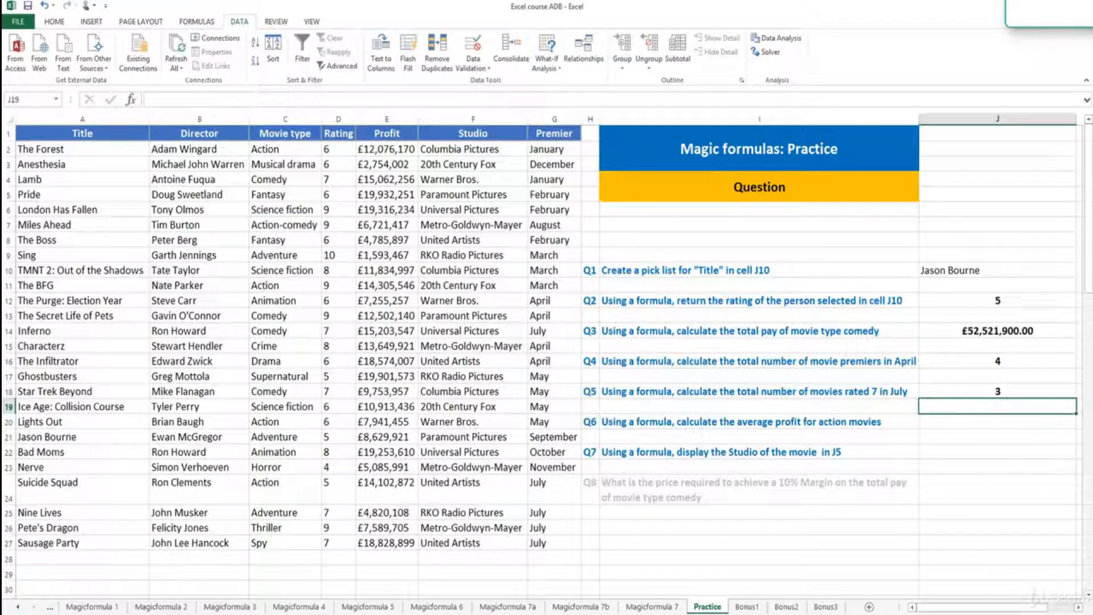
Step: Enter =AVERAGEIF(C:C,"action",E:E) in cell J20 to calculate the average profit of action movies
click(997, 421)
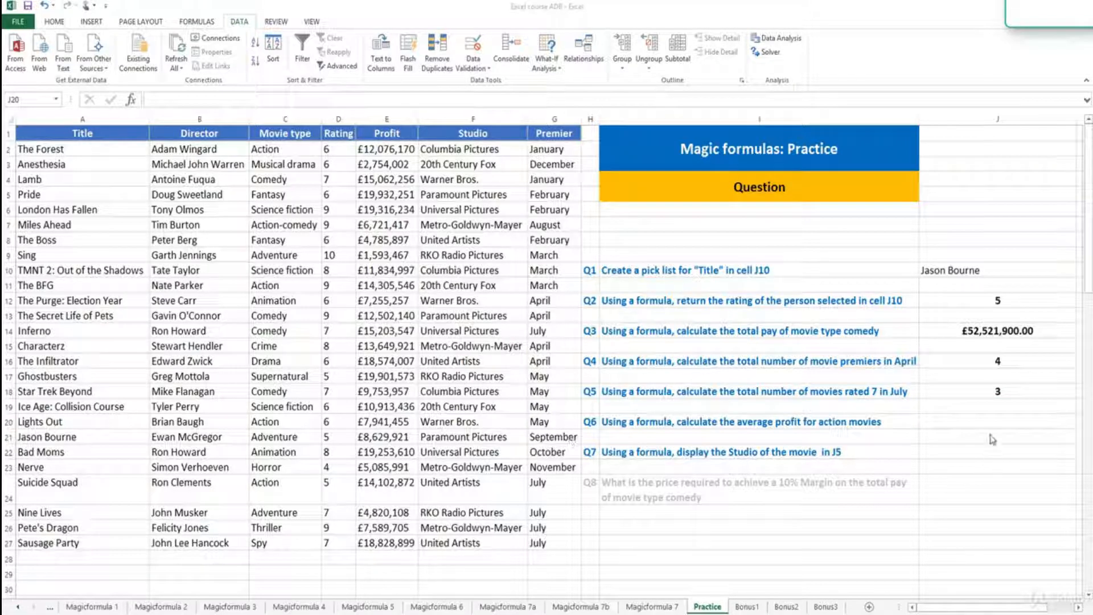
click(970, 431)
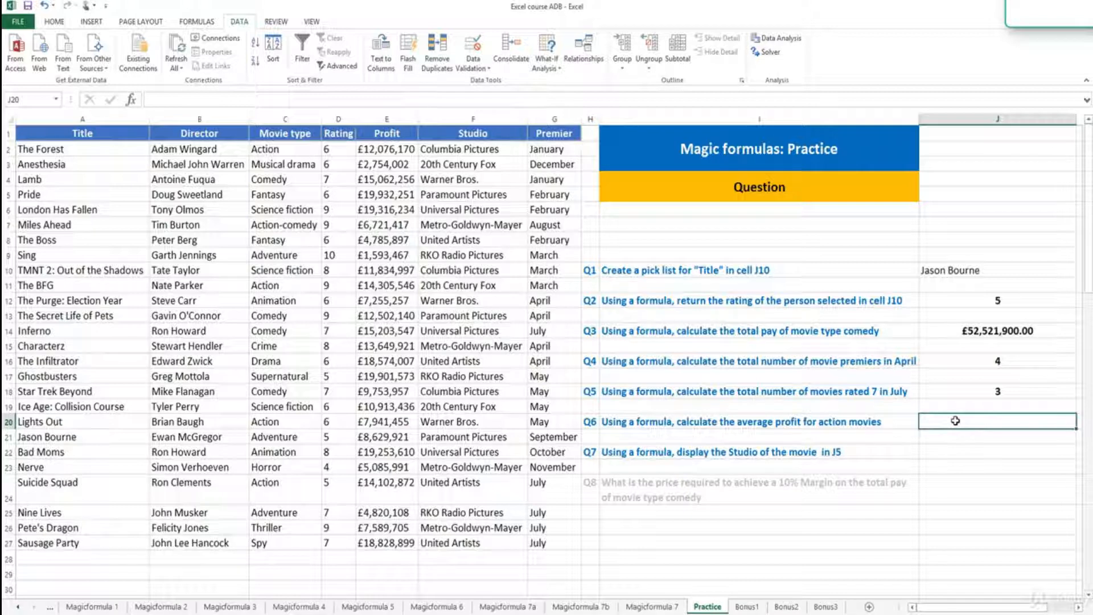
text(=)
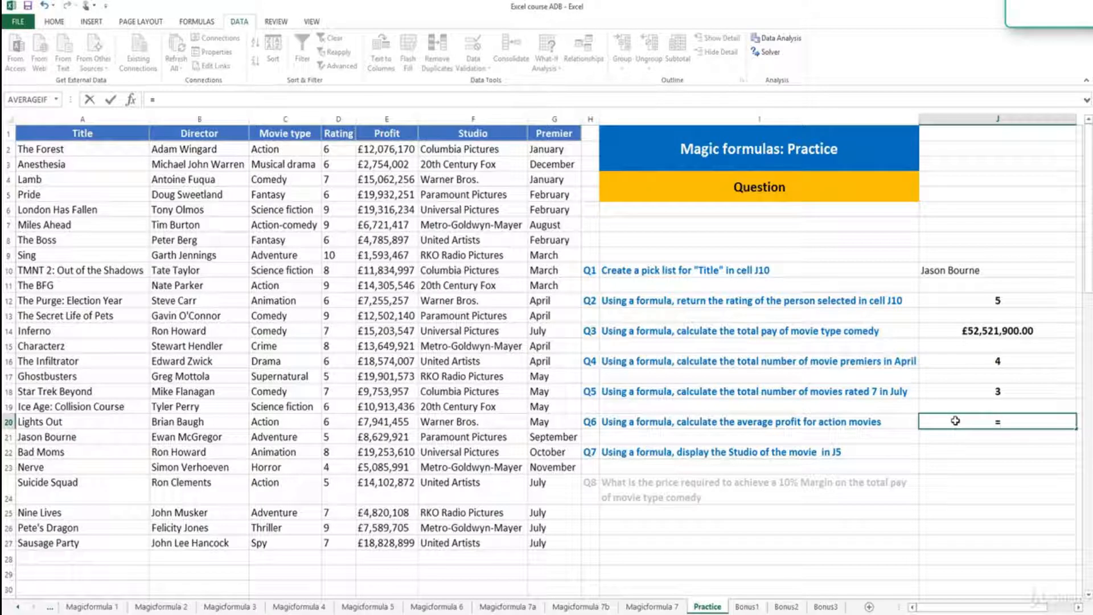
text(aver)
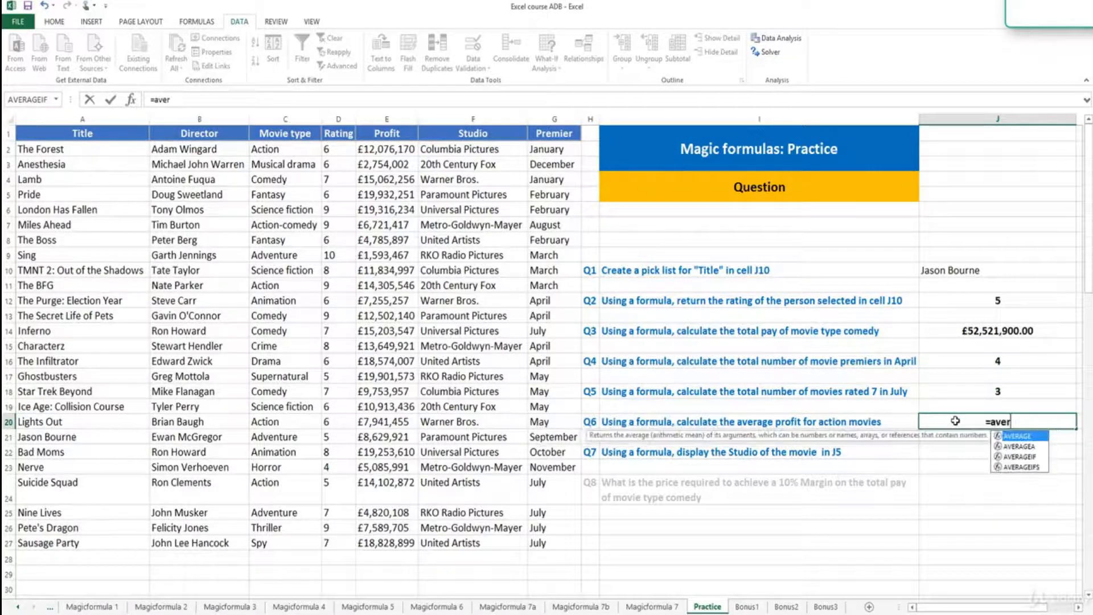
text(ageif)
key(Tab)
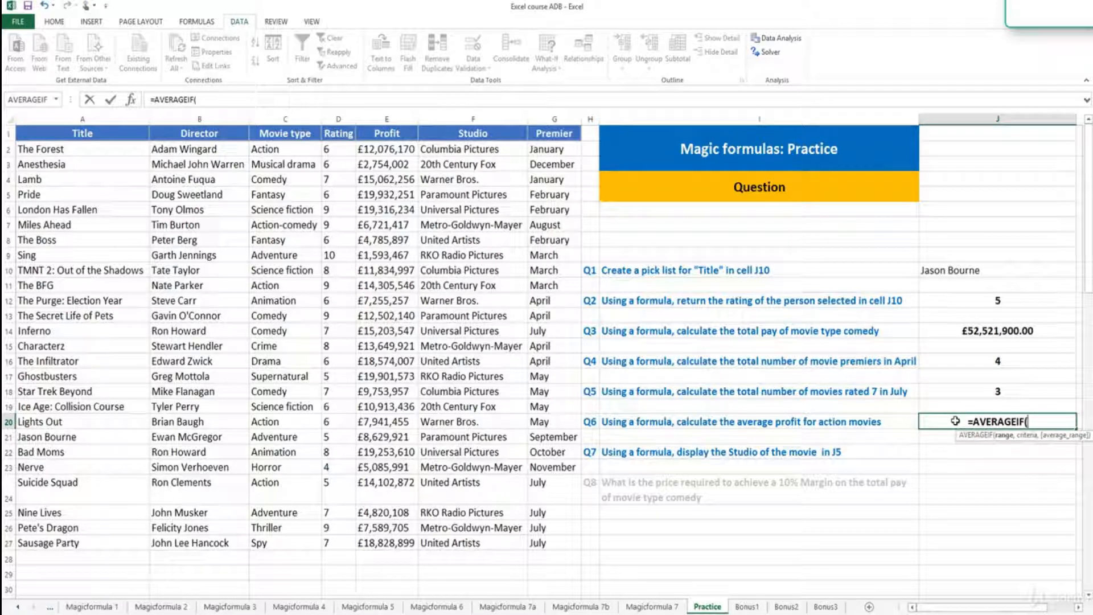
click(292, 119)
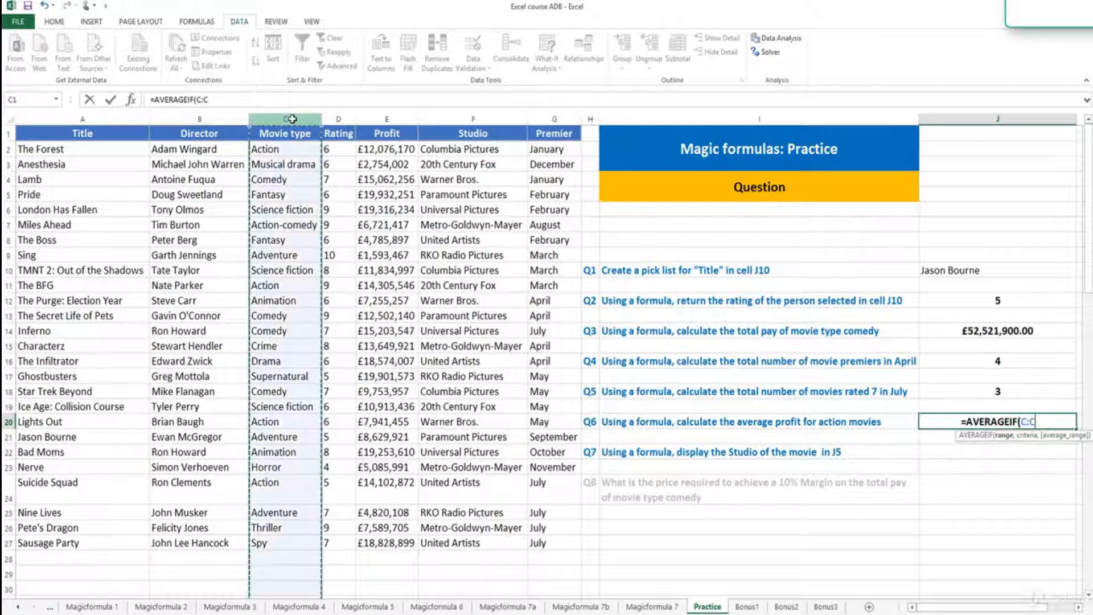
text(,)
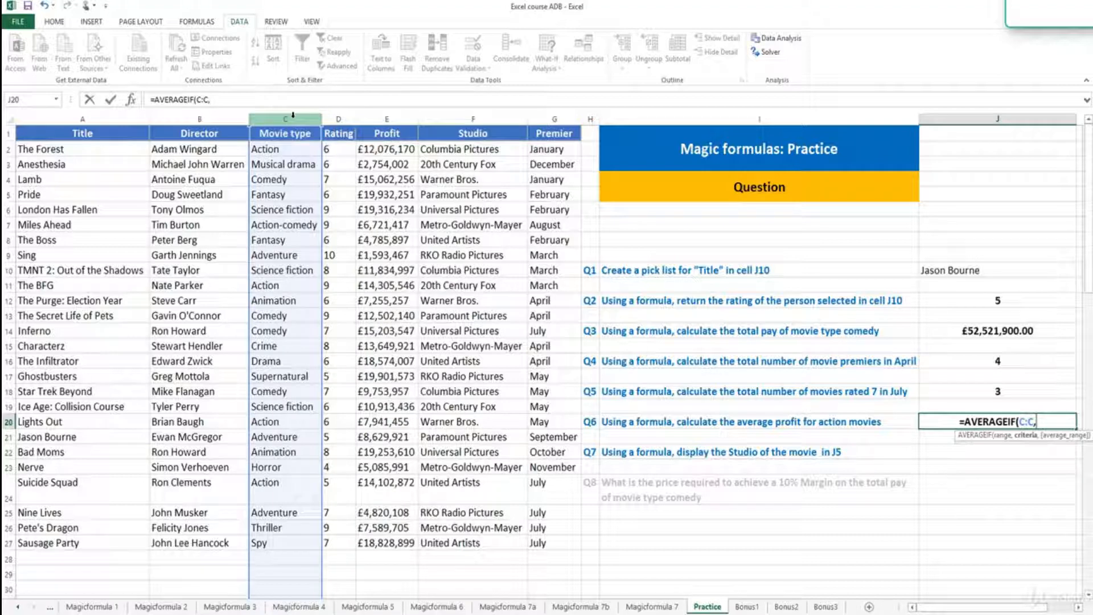
text("action",)
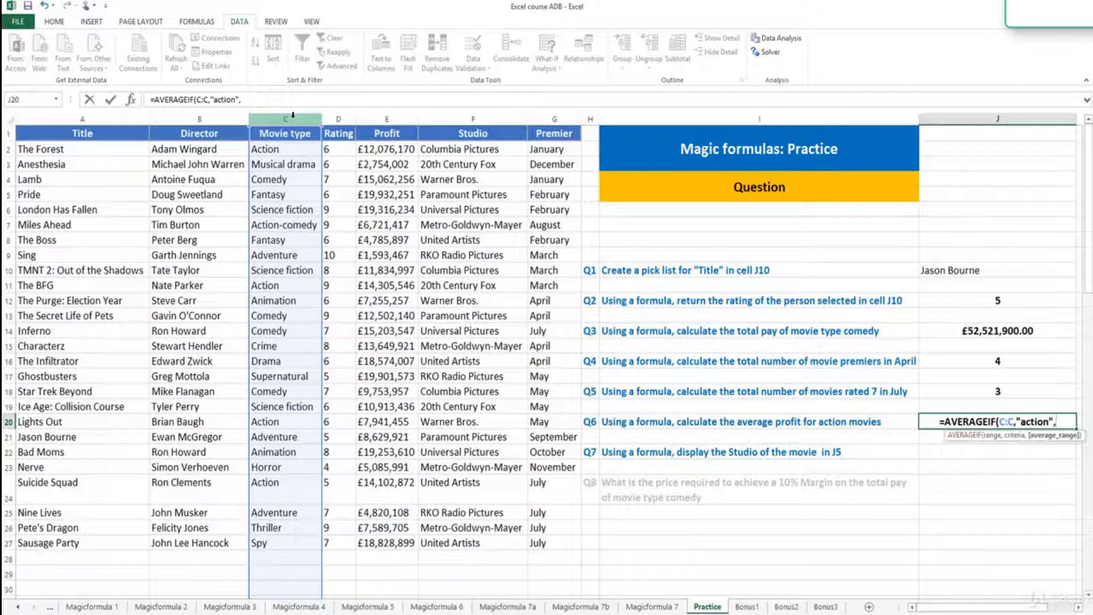
click(410, 119)
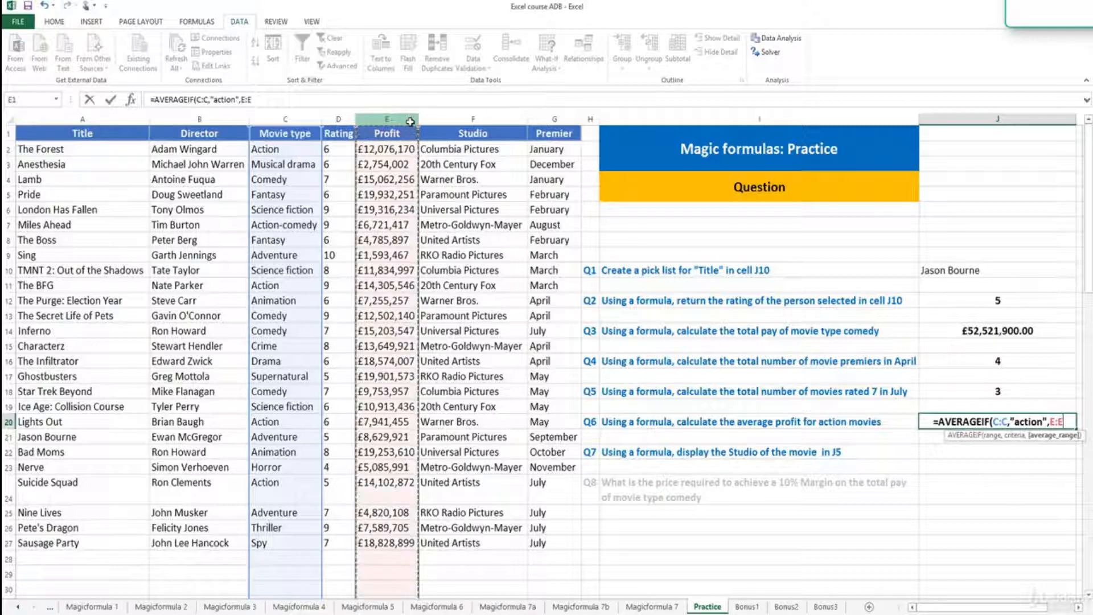
key(Return)
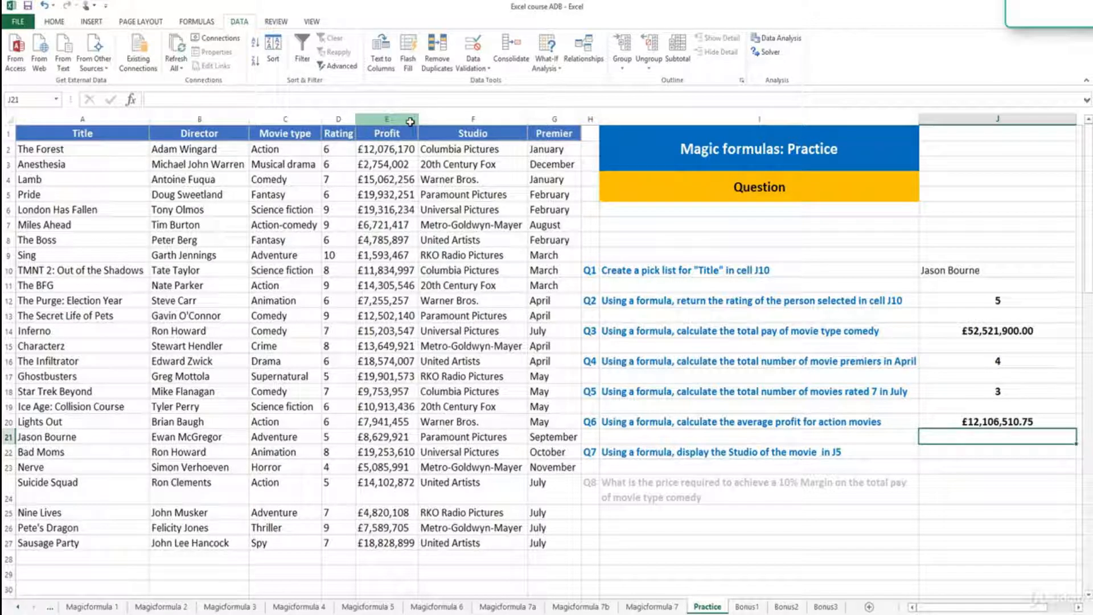
Step: Enter =INDEX(F:F,MATCH(J10,A:A,0)) in cell J22 to display the studio of the movie selected in J10
click(937, 452)
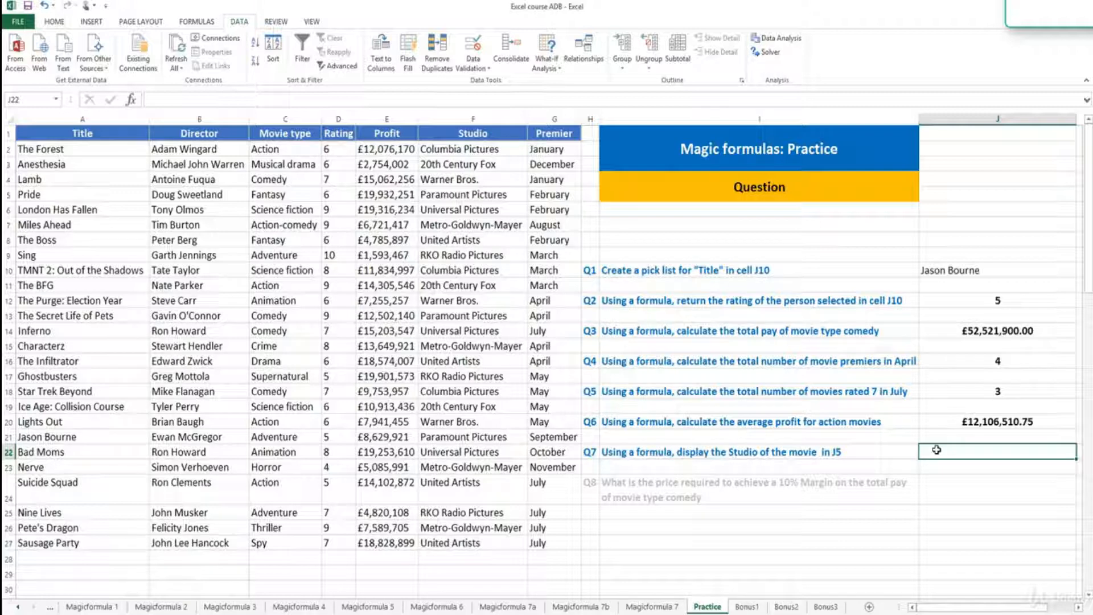
text(=inde)
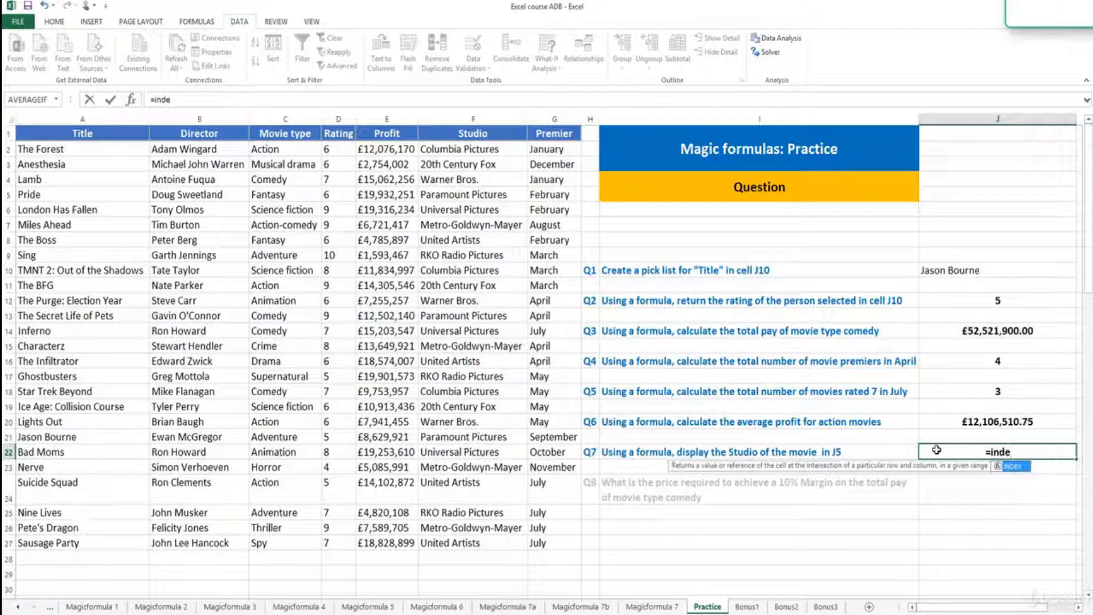
key(Tab)
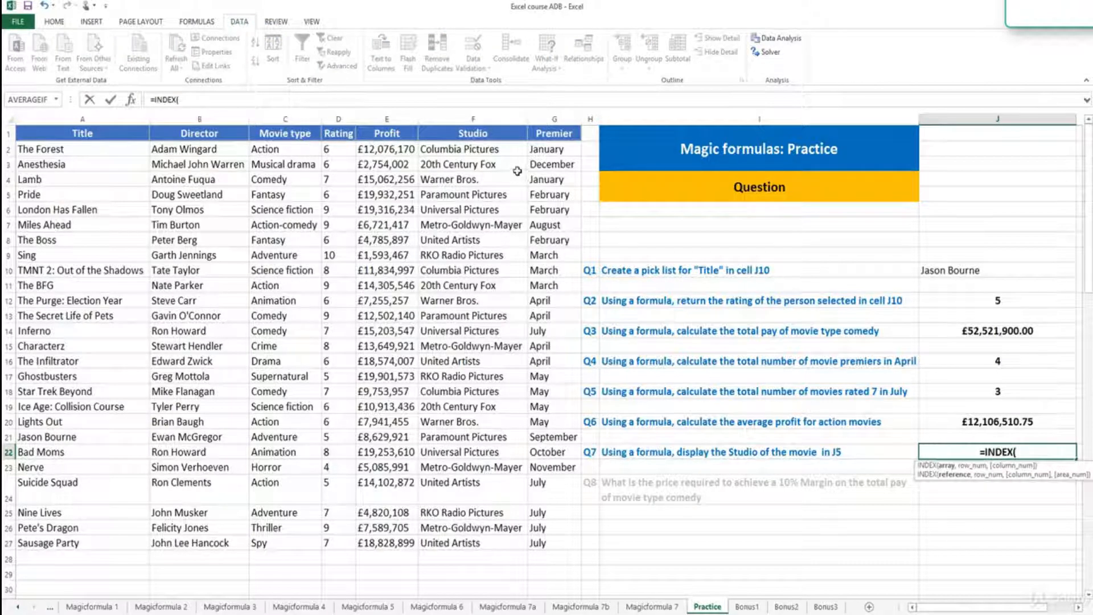
click(502, 118)
text(,)
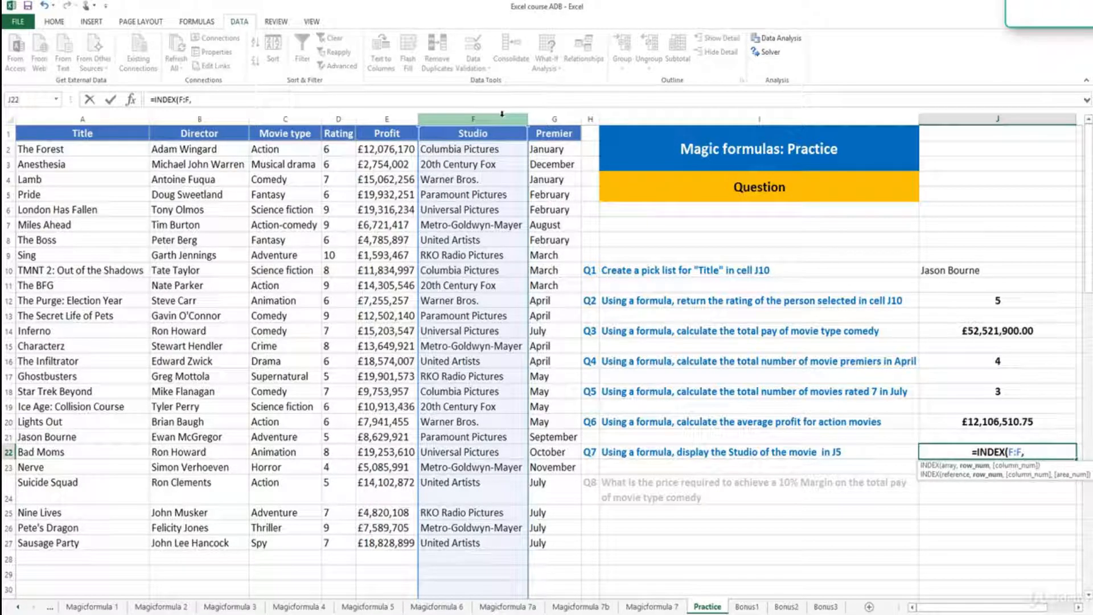
text(mat)
key(Tab)
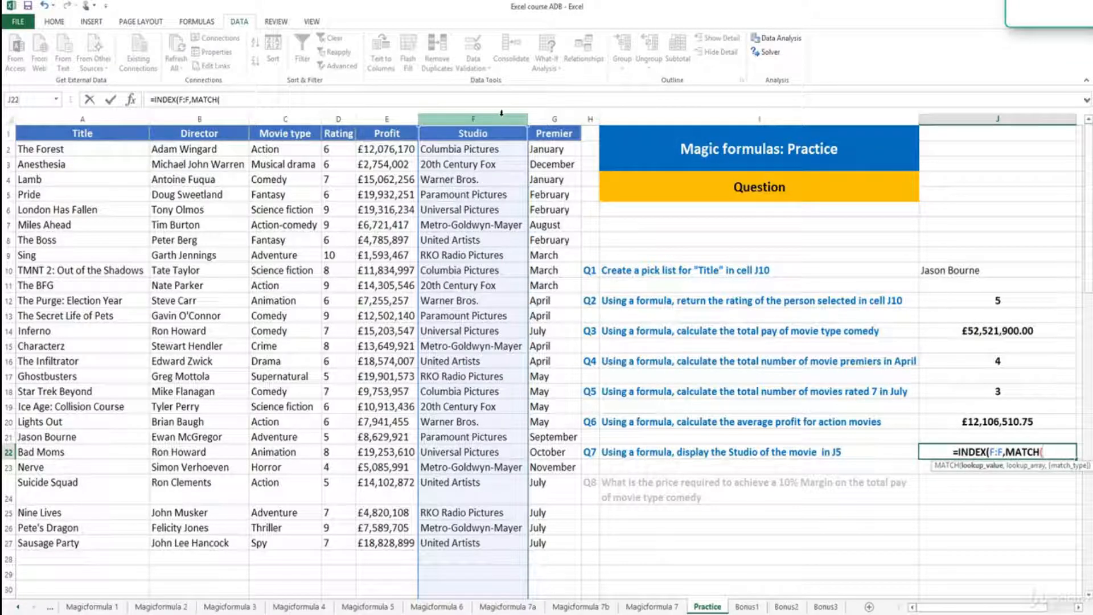
click(955, 268)
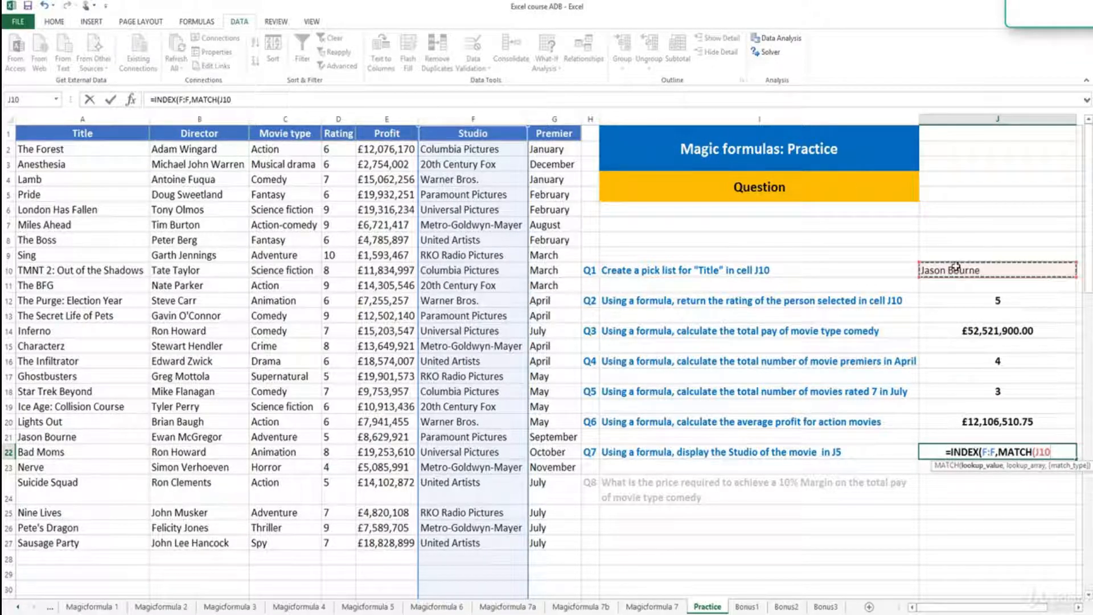
text(,)
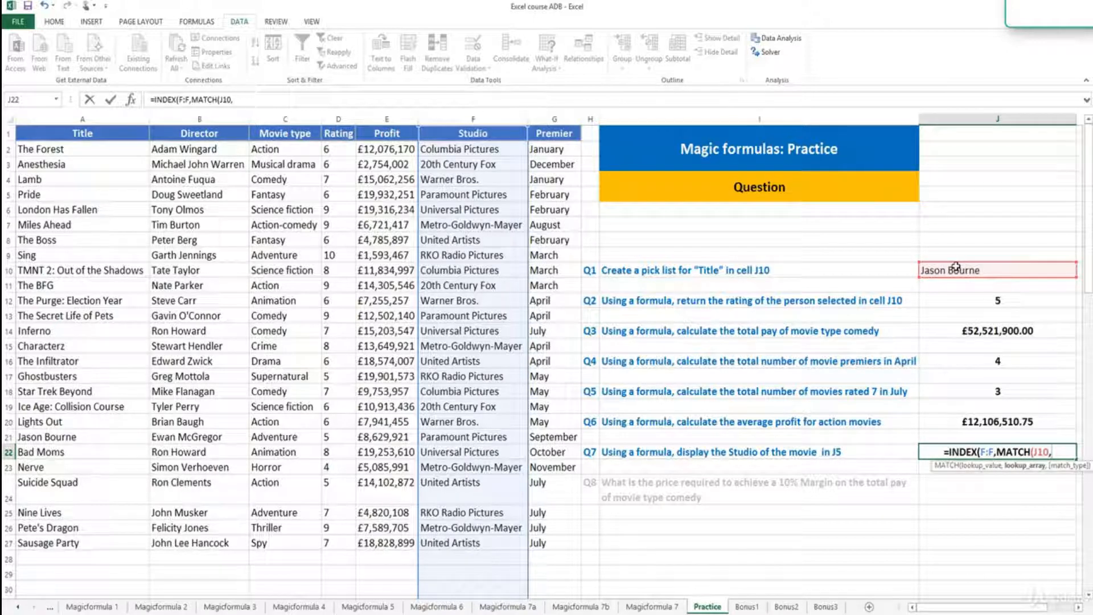
click(122, 117)
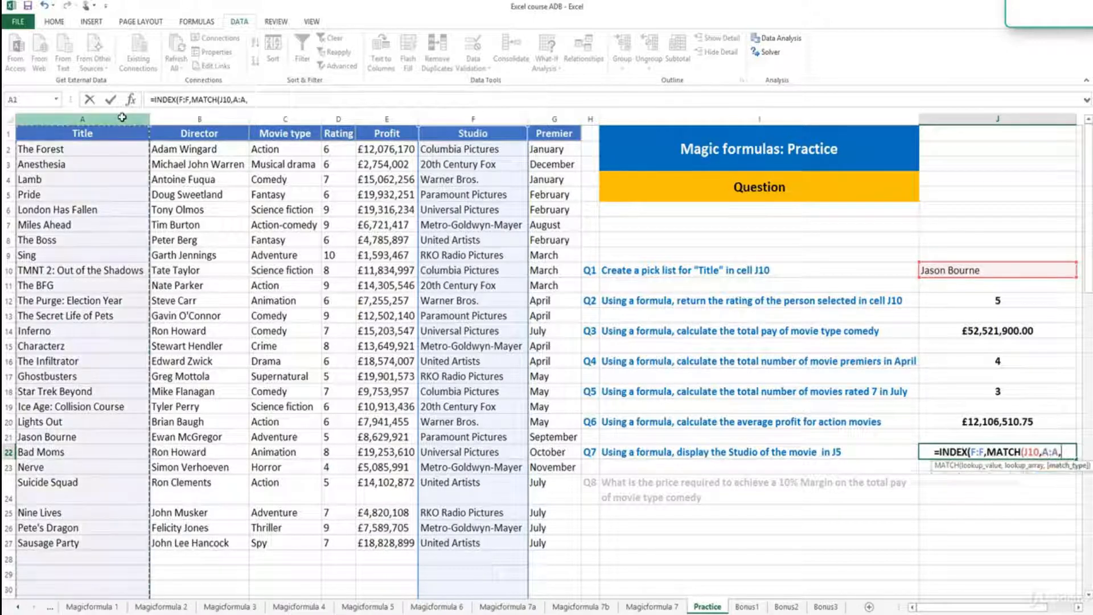
text(,)
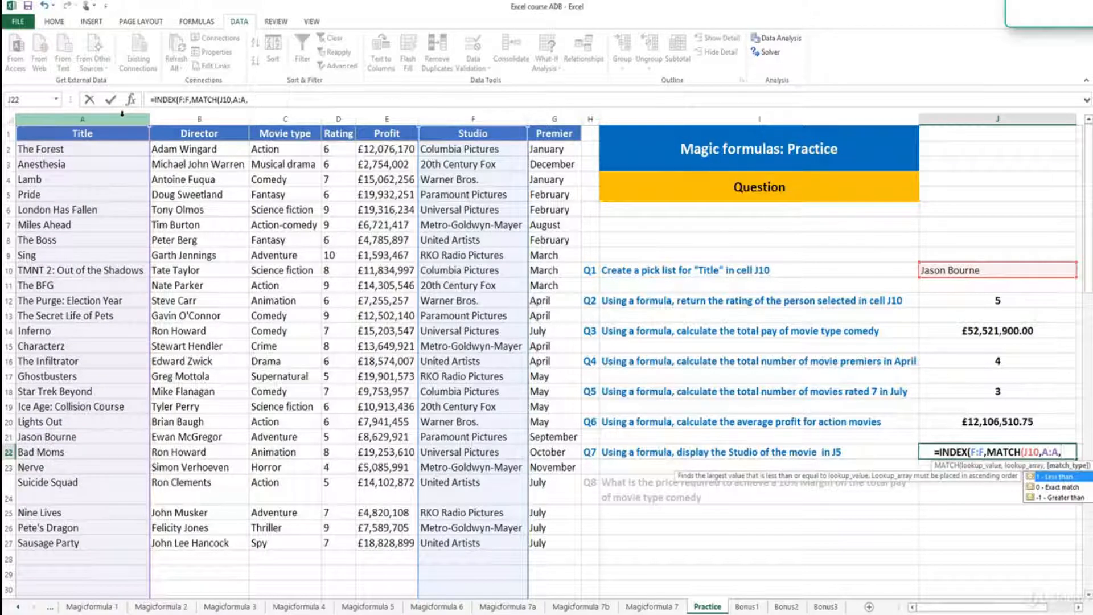
text(0)
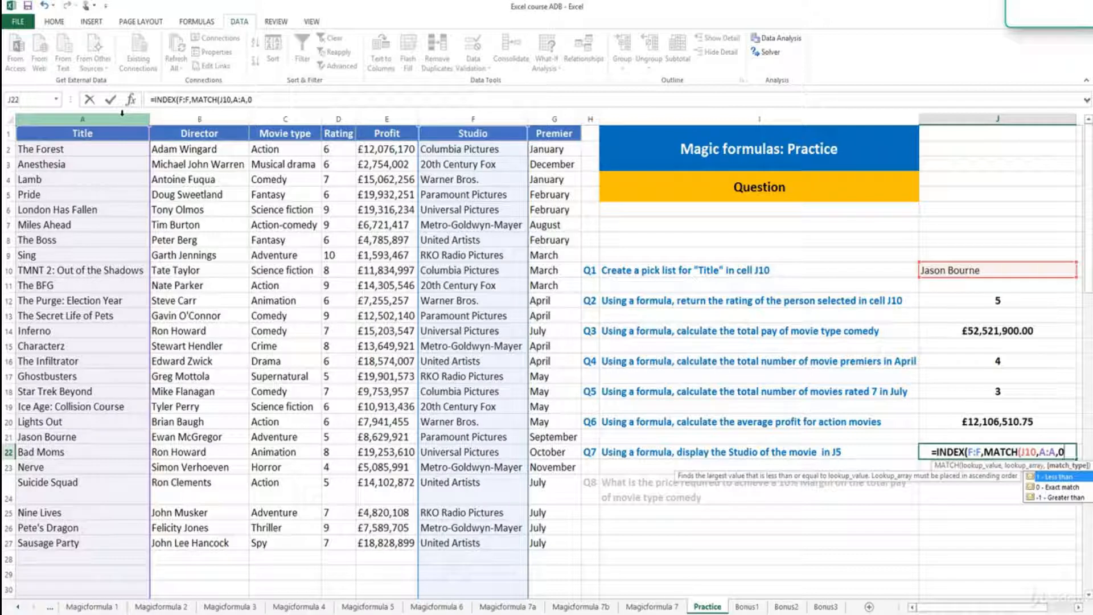
text()))
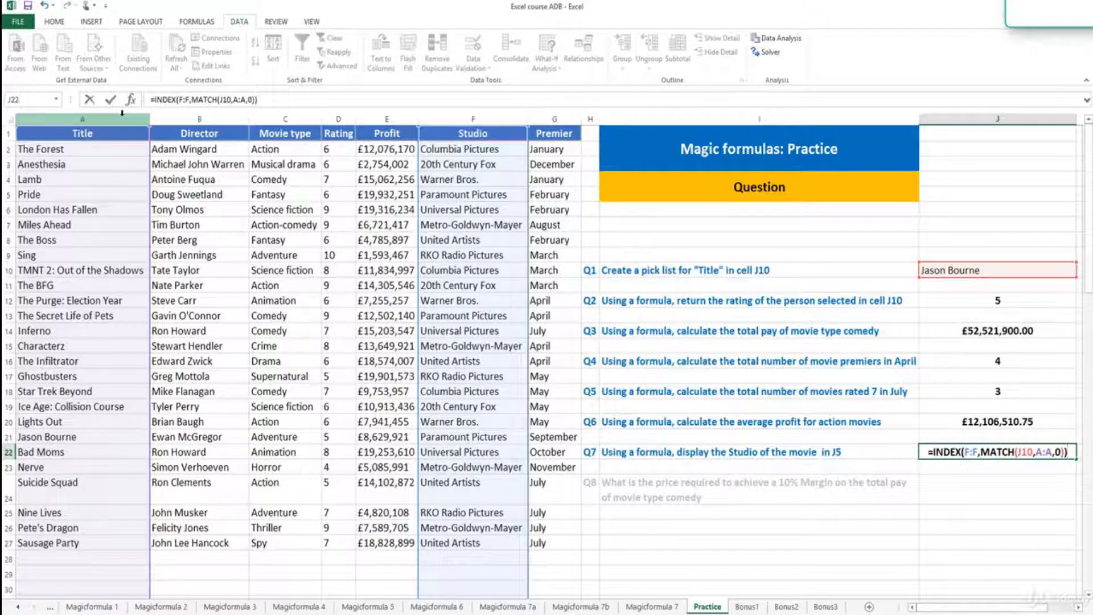
key(Return)
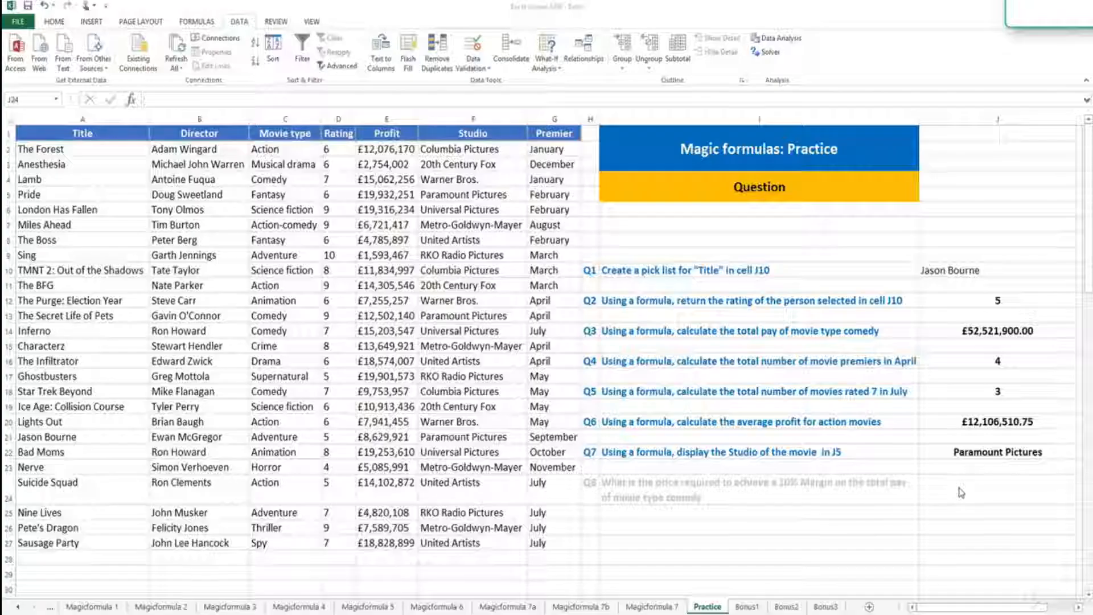
Step: Reuse the comedy total formula from J14 in cell J24, multiplied by 1.1 for the 10% margin: =SUMIF(C:C,"comedy",E:E)*1.1
click(959, 486)
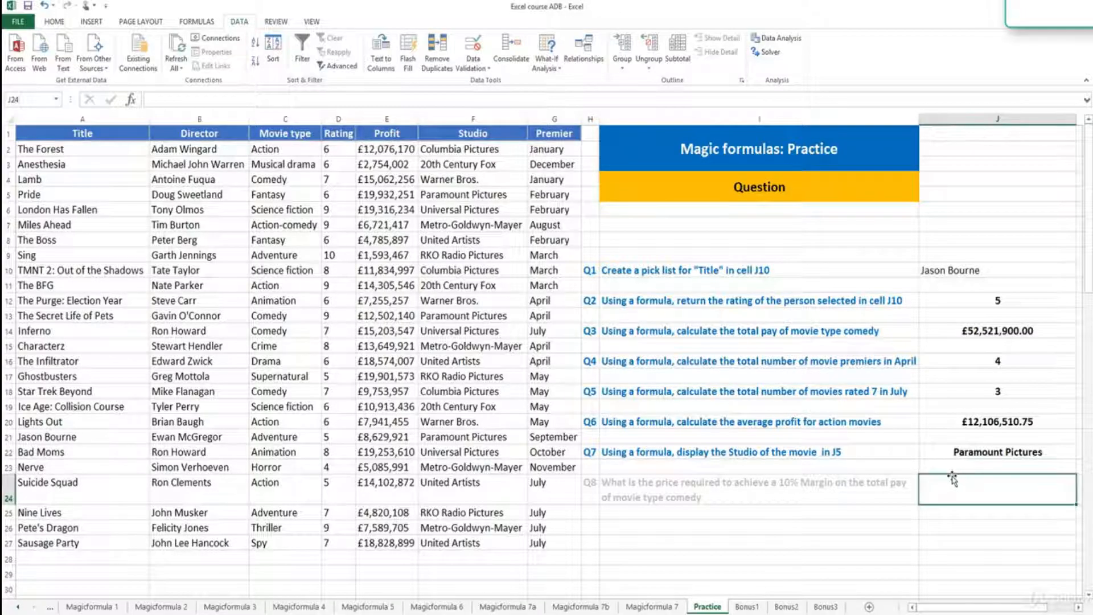
click(989, 329)
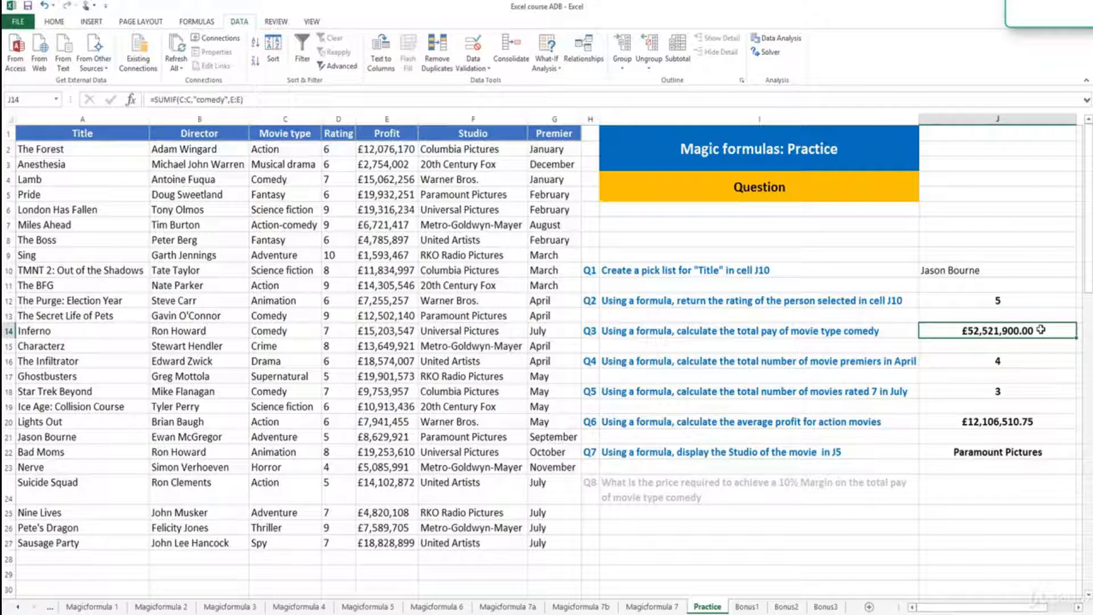
double_click(1041, 330)
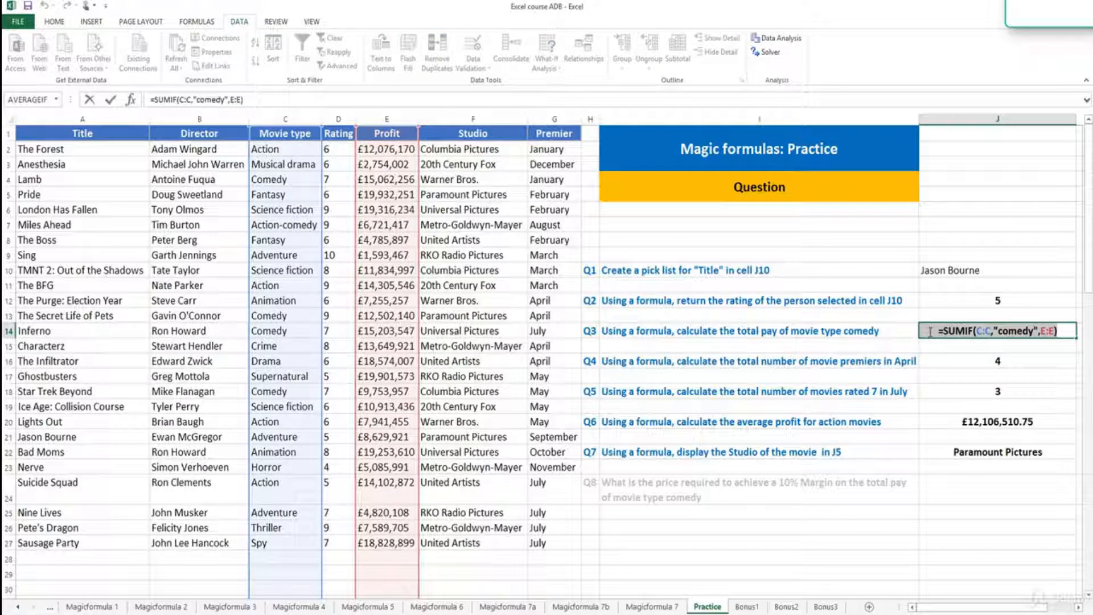
key(Return)
double_click(950, 488)
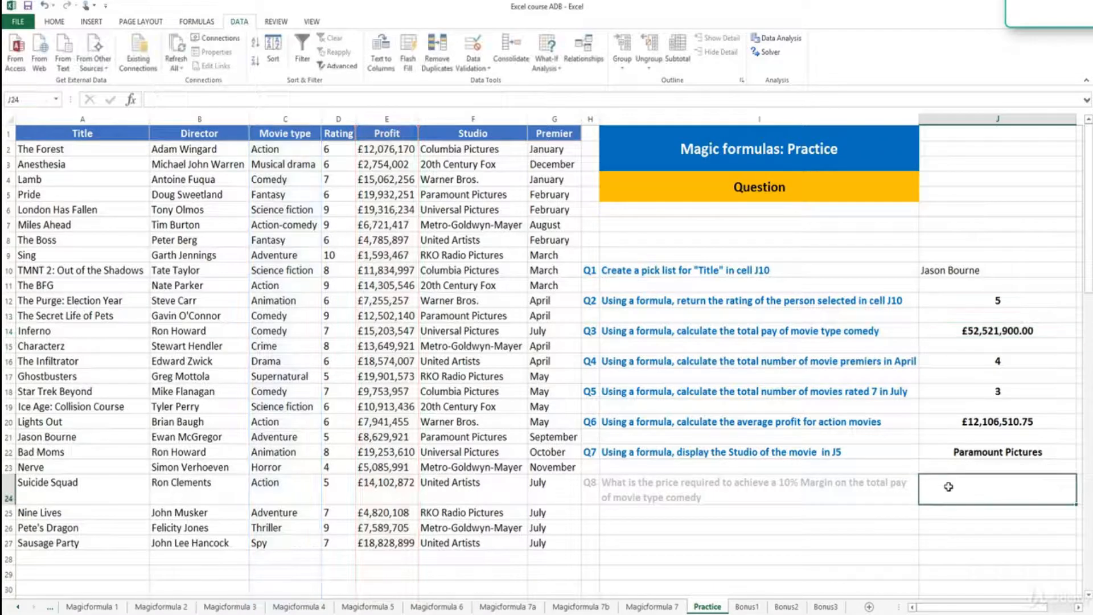
text(=SUMIF(C:C,"comedy",E:E))
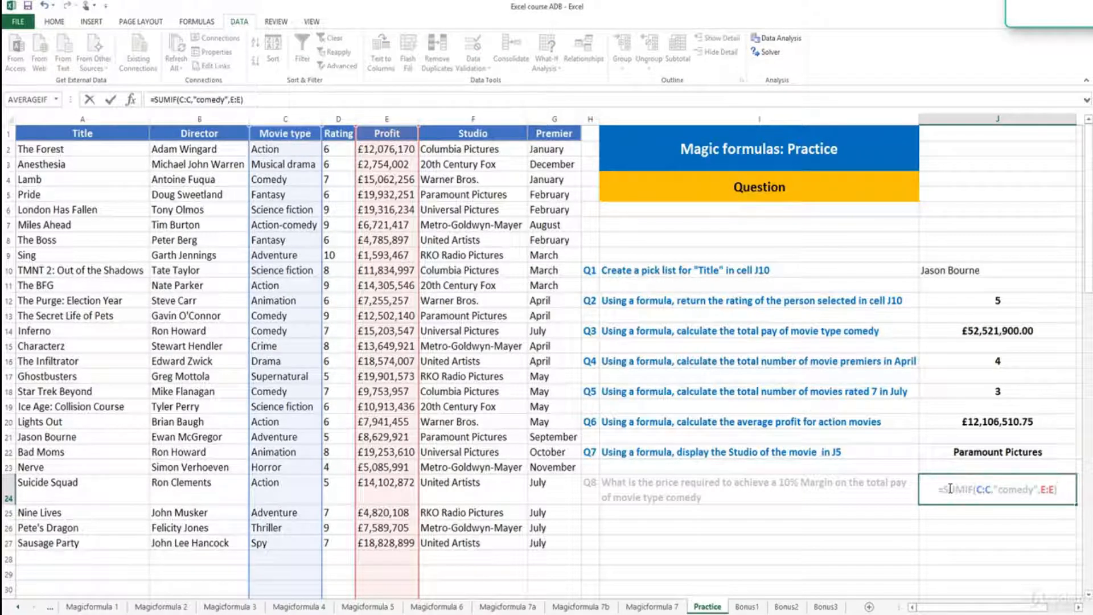
text(*1.1)
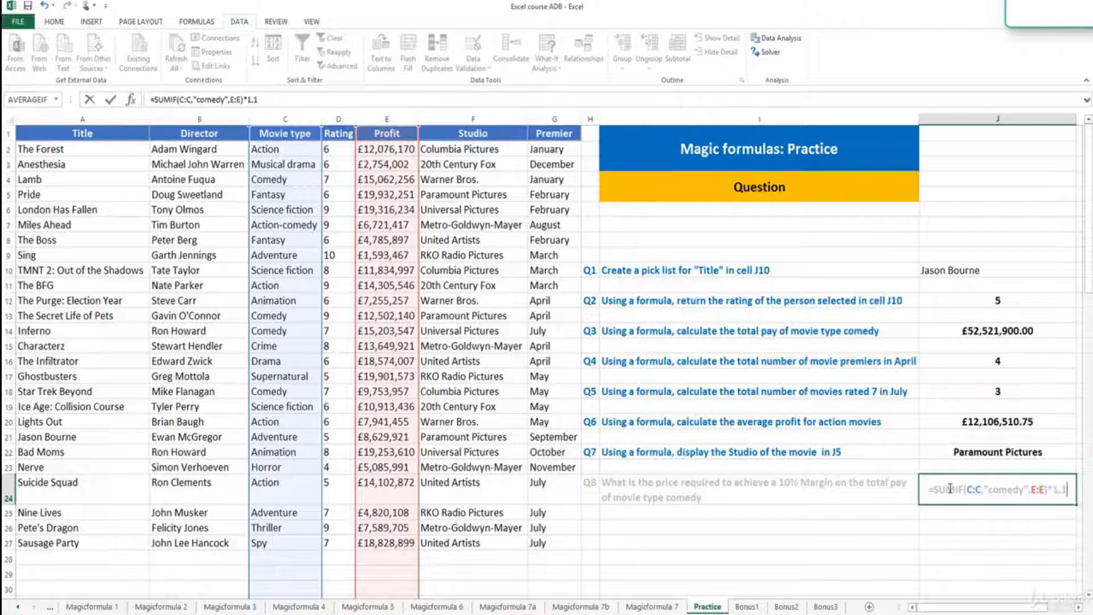
key(Return)
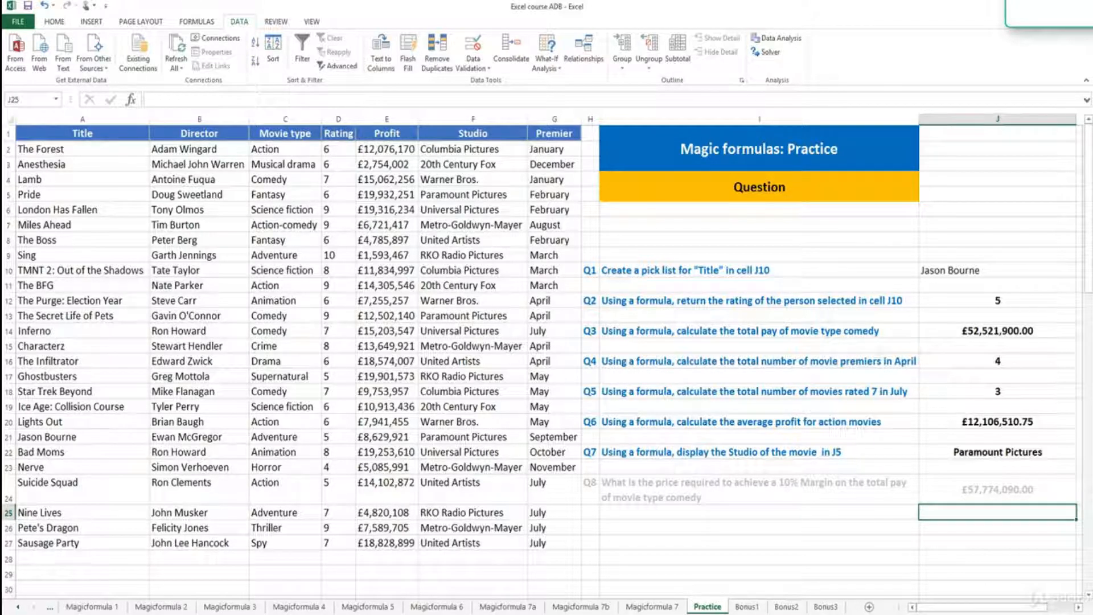
drag(592, 270, 593, 497)
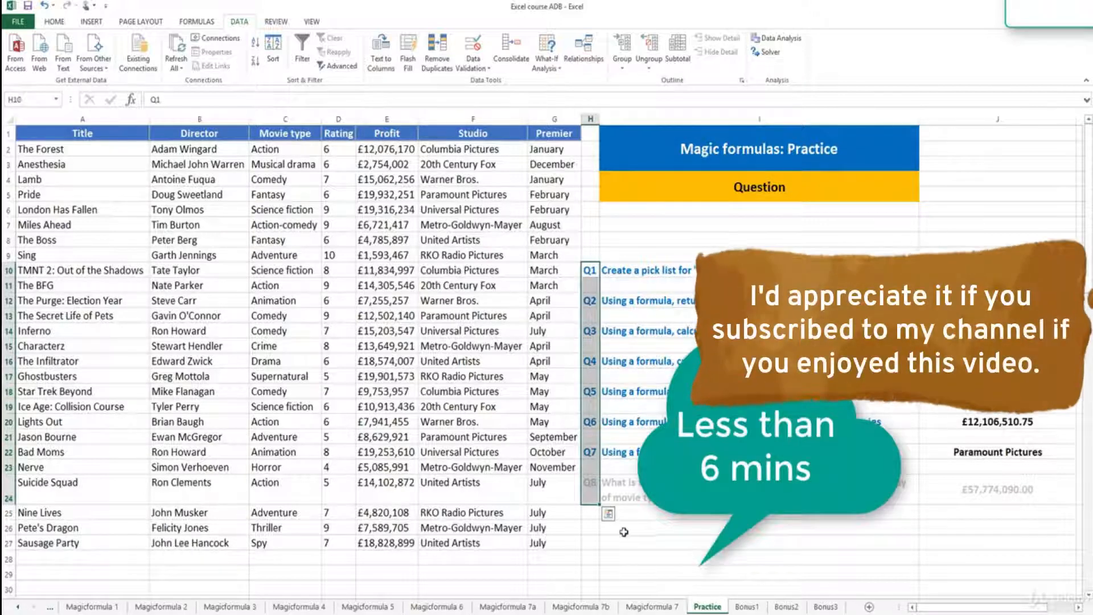